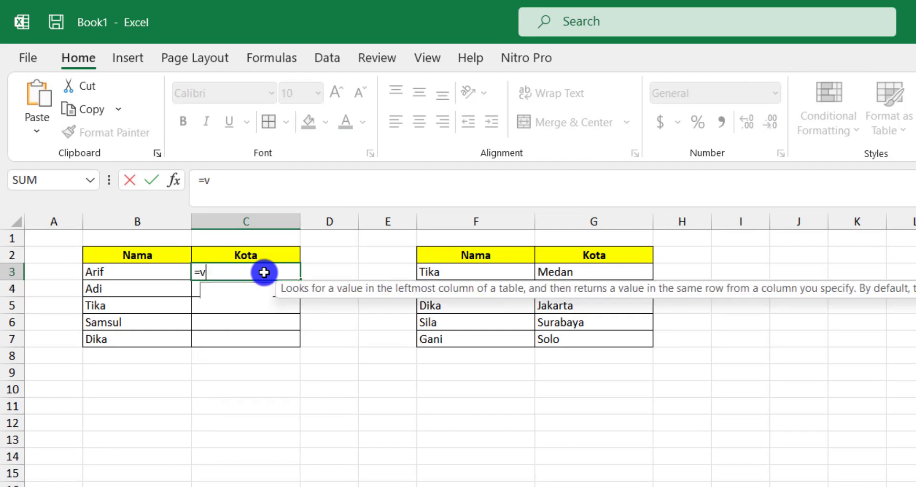
Enter =VLOOKUP(B3,$F$3:$G$7,2,0) in C3 to look up the first name's city and fill it down to C7.
key("Tab")
key("Left")
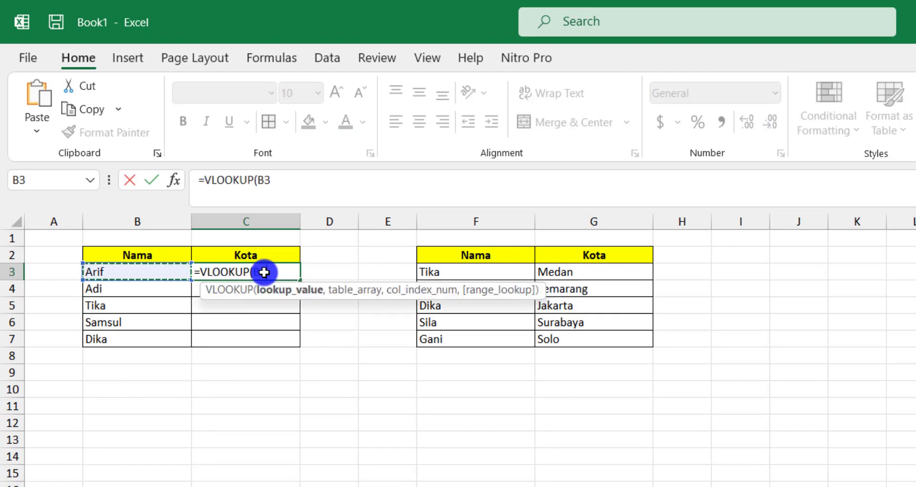
type(",")
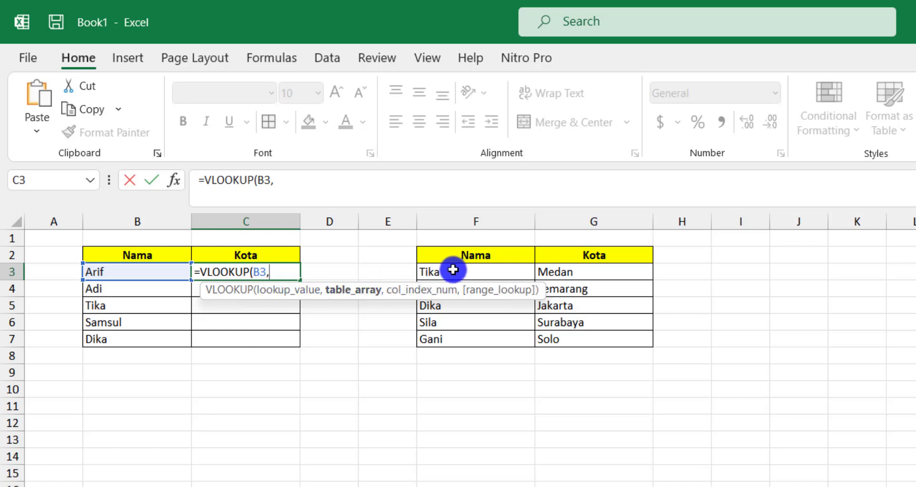
left_click_drag(451, 272, 577, 337)
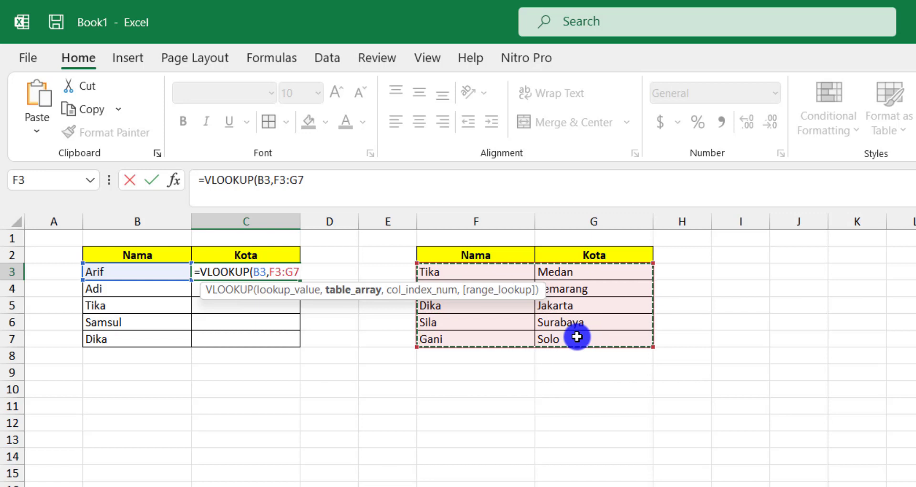
key("F4")
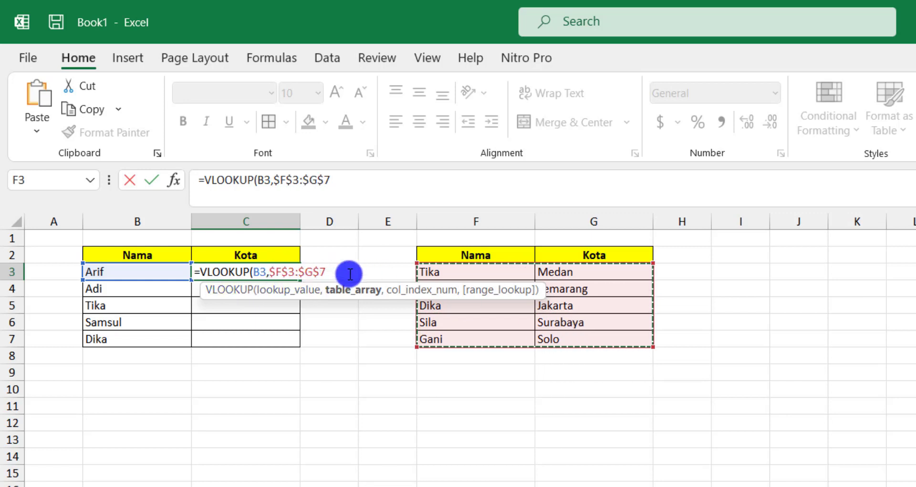
type(",2,0")
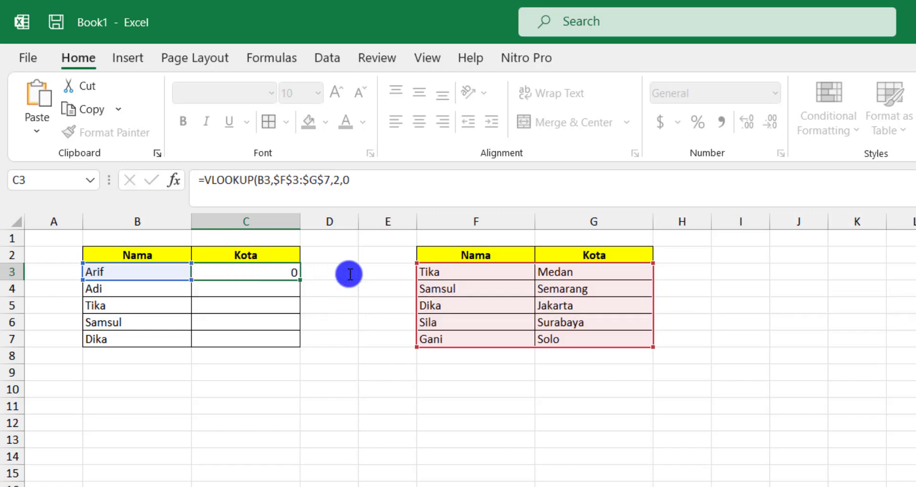
key("Return")
left_click_drag(298, 280, 315, 350)
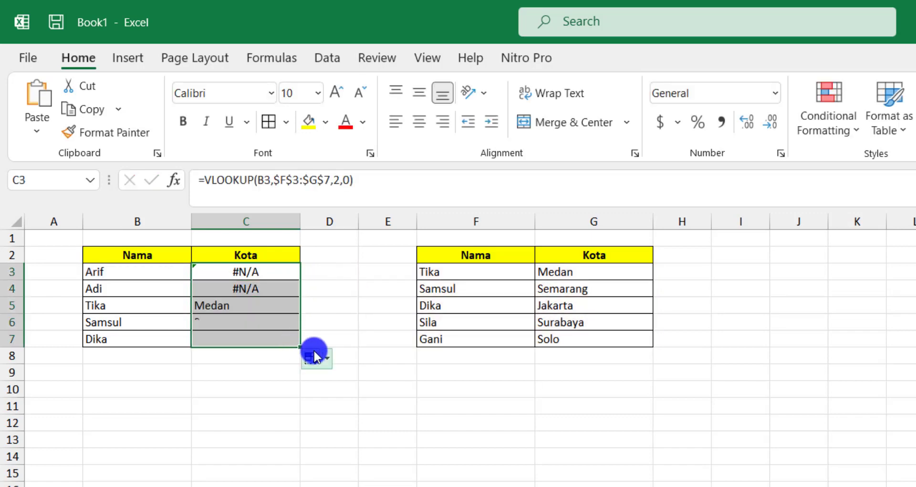
Check which names in column B have a match in the F:G lookup table and compare them with the Kota results.
left_click(119, 274)
left_click(117, 287)
left_click_drag(125, 305, 125, 339)
left_click(229, 308)
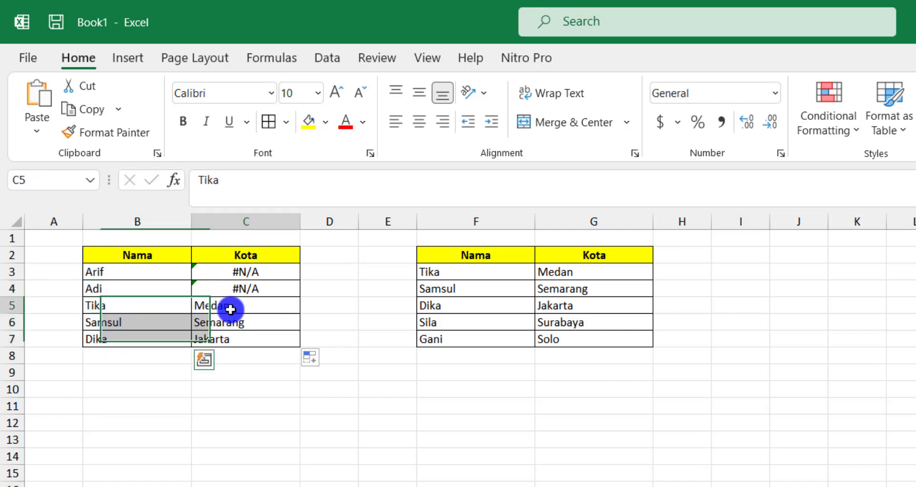
left_click(266, 368)
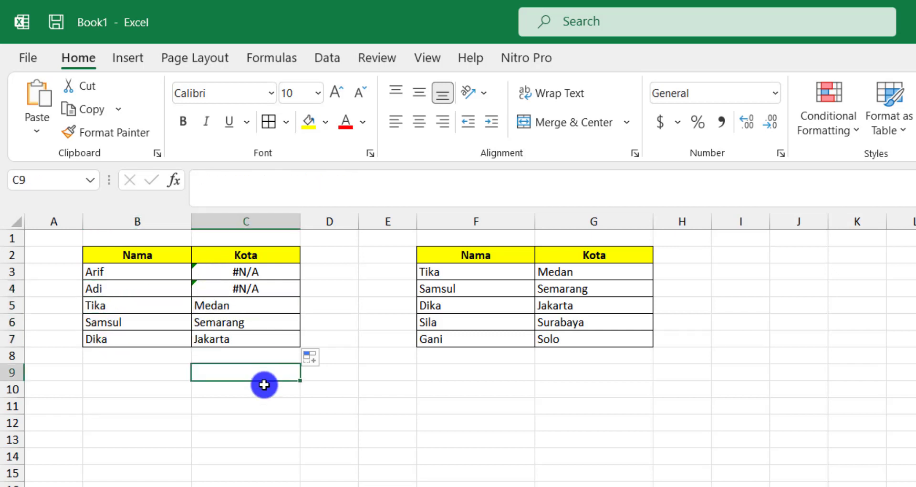
left_click(492, 256)
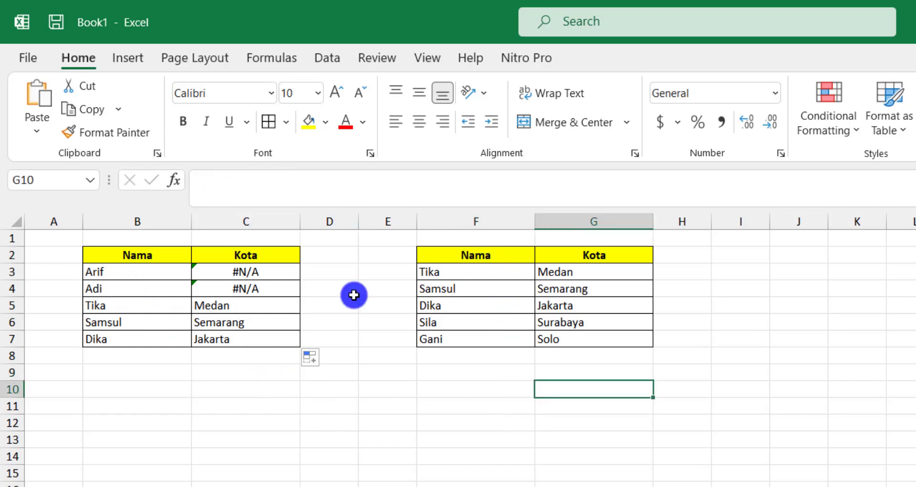
left_click(268, 387)
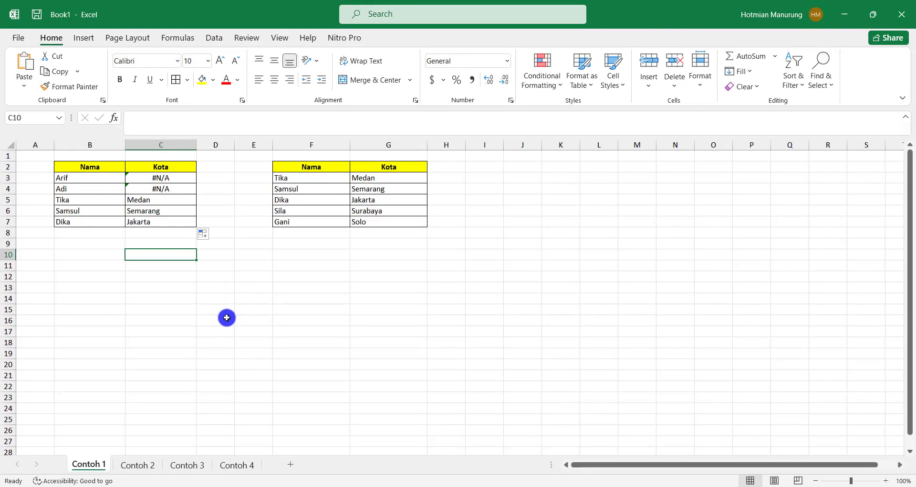
On the Contoh 2 sheet, enter =VLOOKUP(B3,F3:G7,2,0) in C3 with a relative lookup range.
left_click(144, 465)
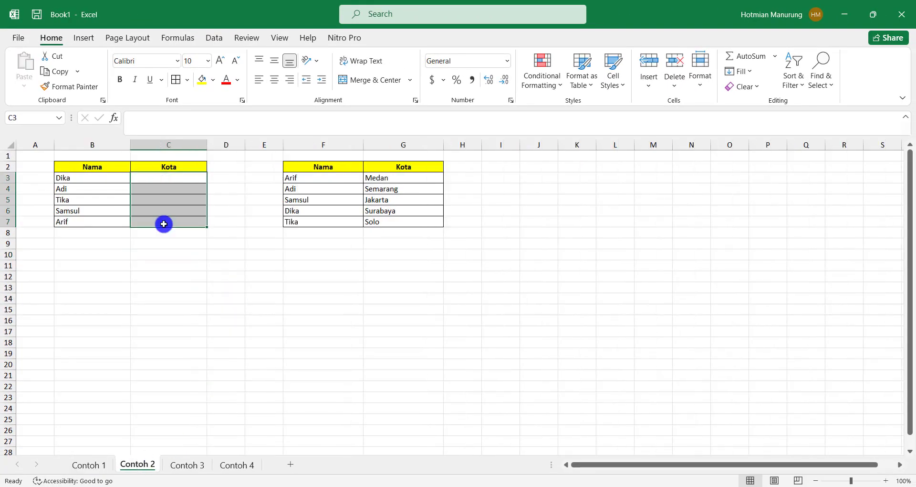
left_click(157, 178)
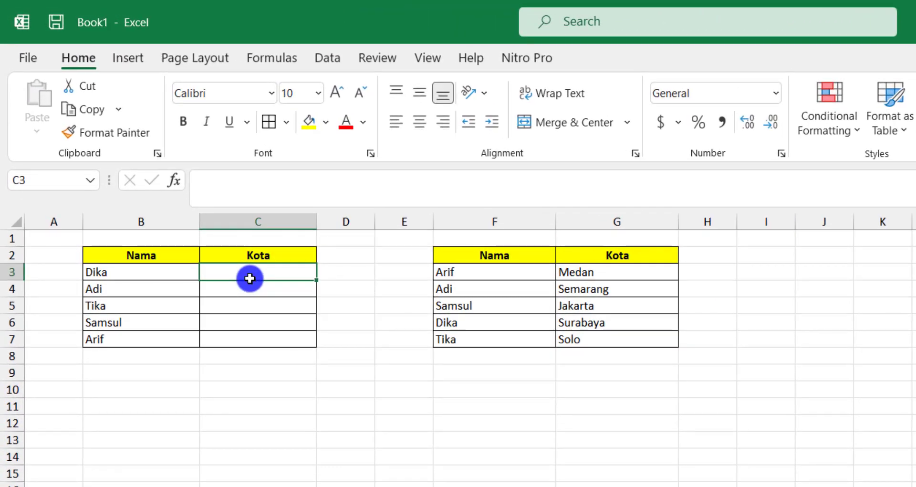
type("=vlo")
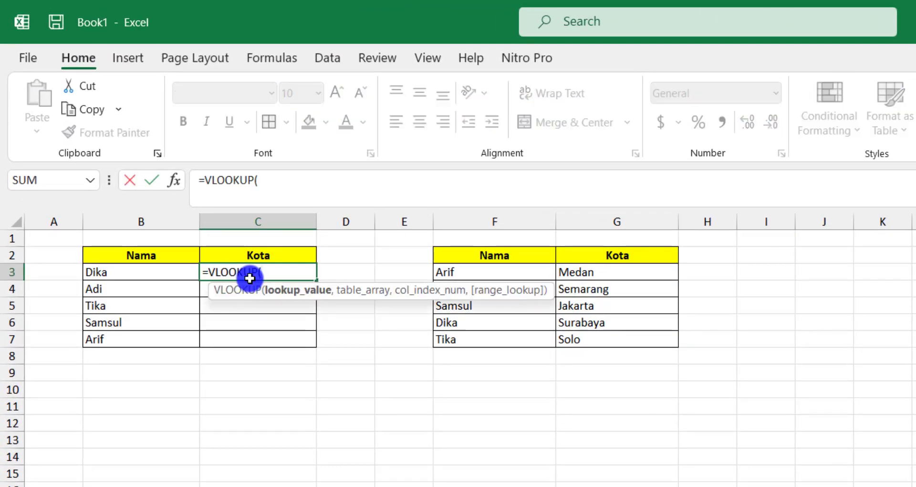
key("Left")
type(",")
left_click_drag(468, 270, 587, 331)
type(",2,0")
key("Return")
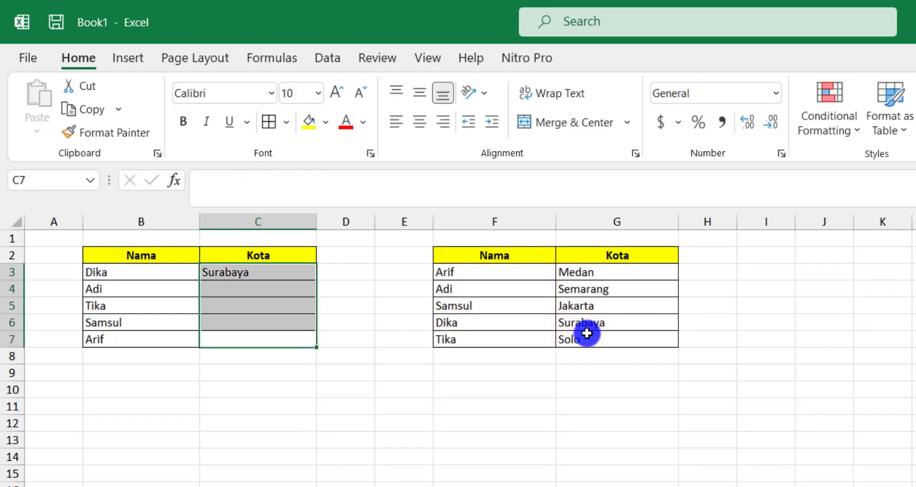
Fill the relative-range VLOOKUP formula from C3 down to C7.
key("Up")
key("Up")
key("Up")
key("Up")
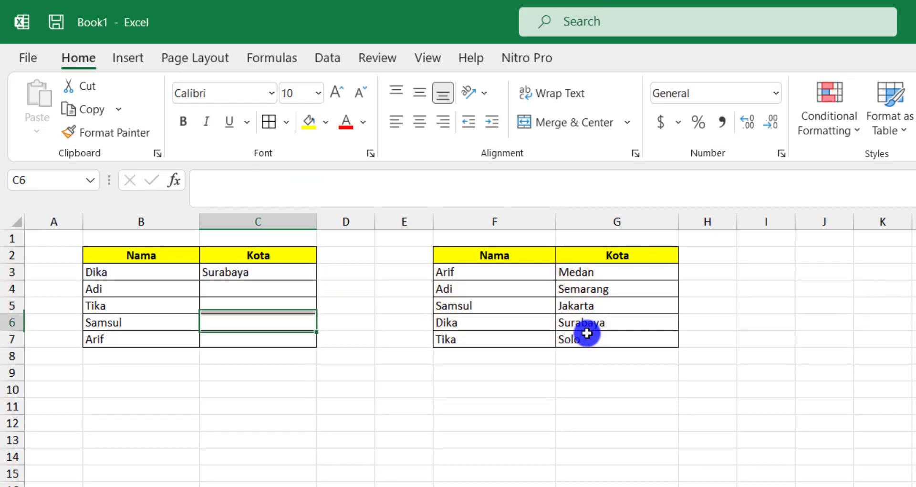
key("shift+Down")
key("shift+Down")
key("shift+Down")
key("shift+Down")
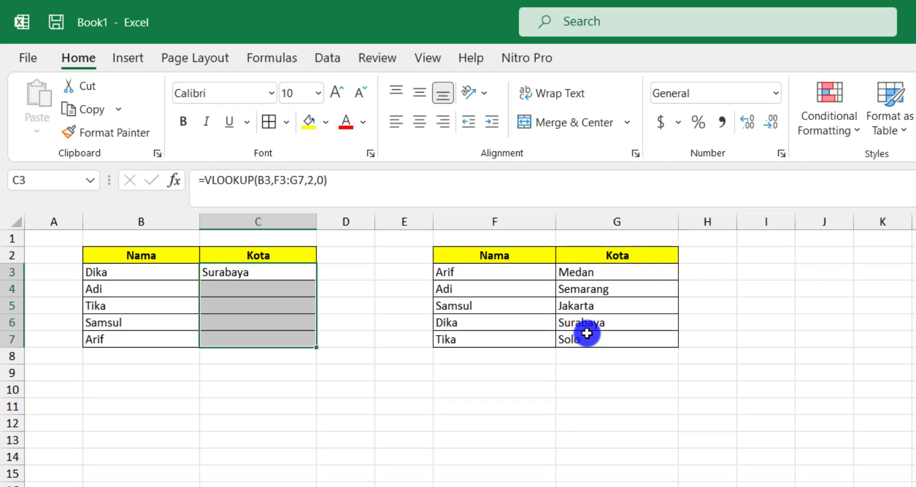
key("ctrl+z")
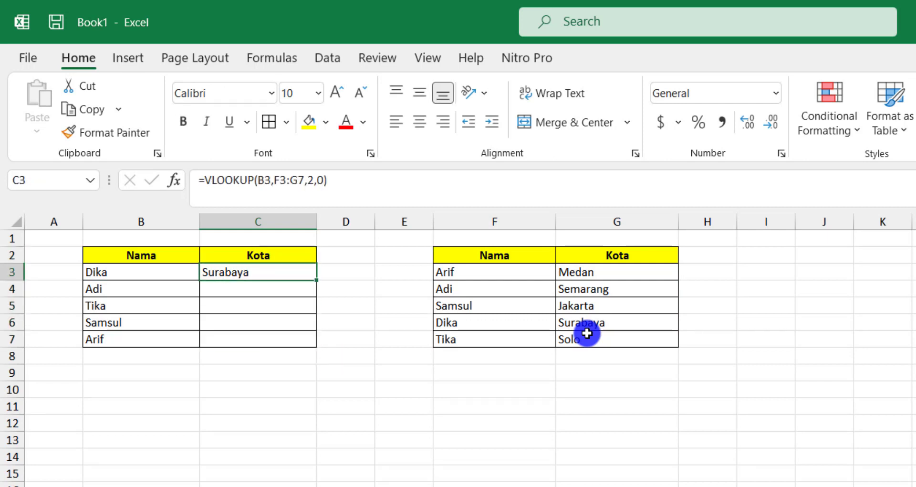
left_click_drag(317, 279, 305, 342)
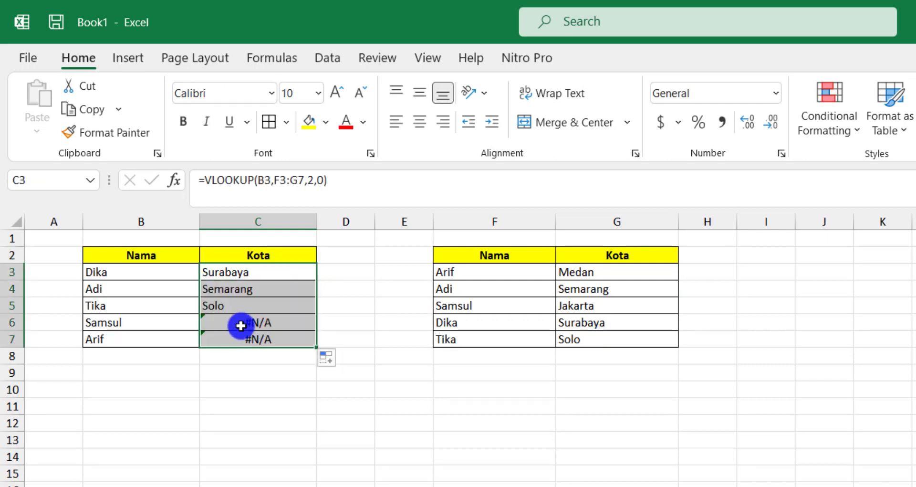
Compare the names in B6 and B7 and their Kota results with the matching entries in the F:G lookup table.
left_click(137, 323)
key("Right")
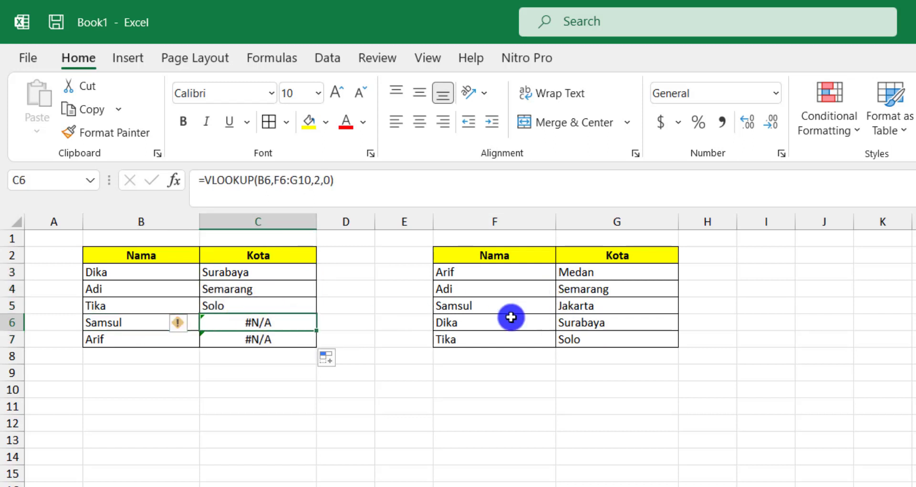
left_click(476, 273)
left_click(472, 305, "ctrl")
left_click(586, 302, "ctrl")
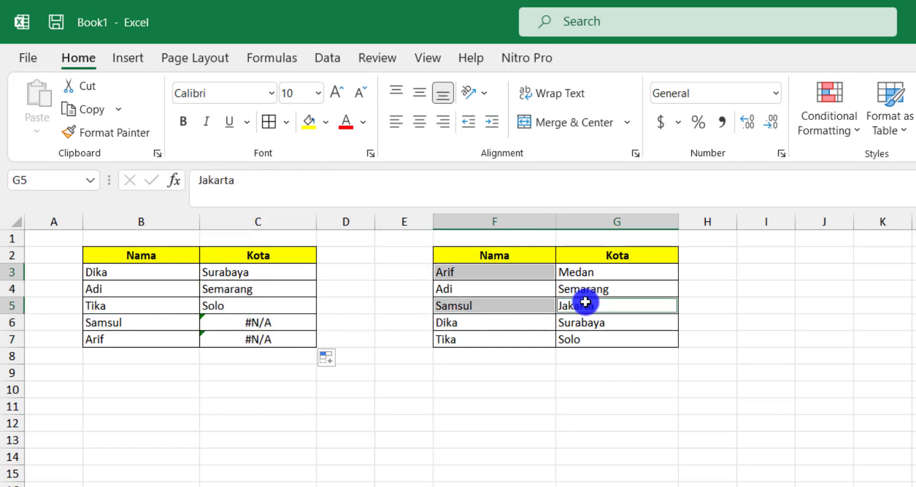
left_click(592, 274, "ctrl")
left_click(265, 318)
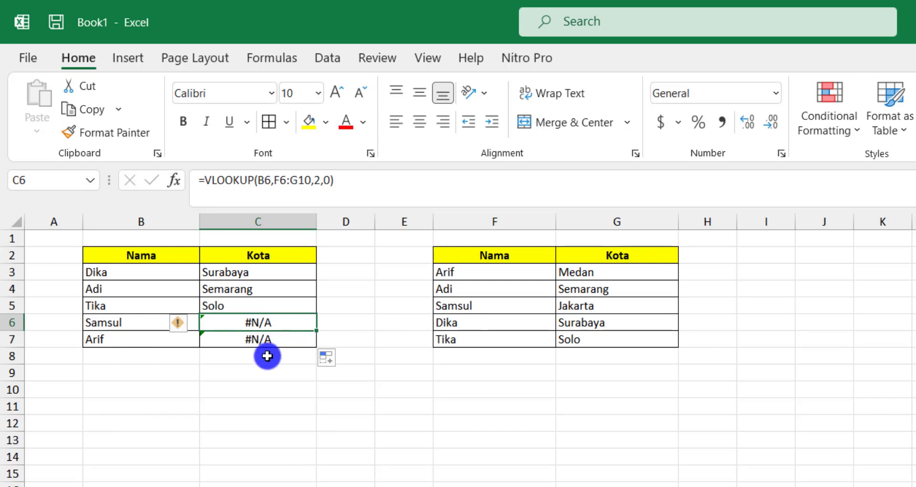
left_click(264, 386)
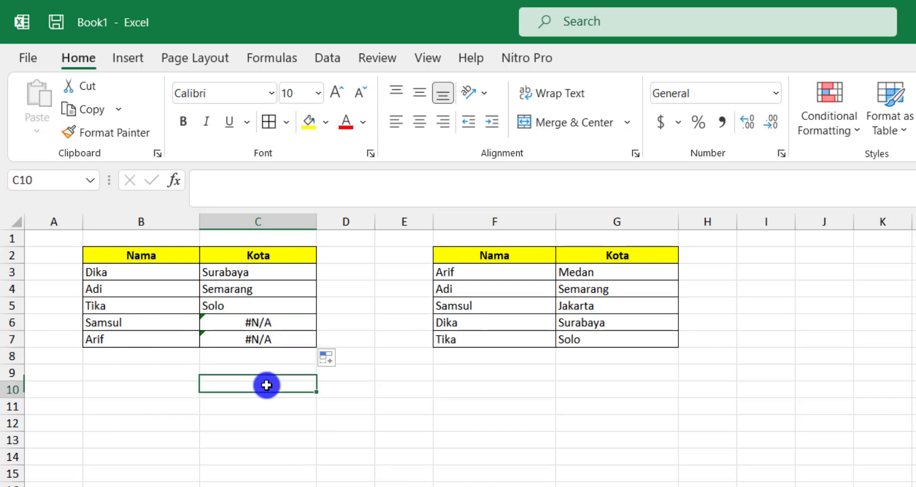
Inspect the lookup ranges used by the VLOOKUP formulas in C3, C4 and C6.
left_click(278, 271)
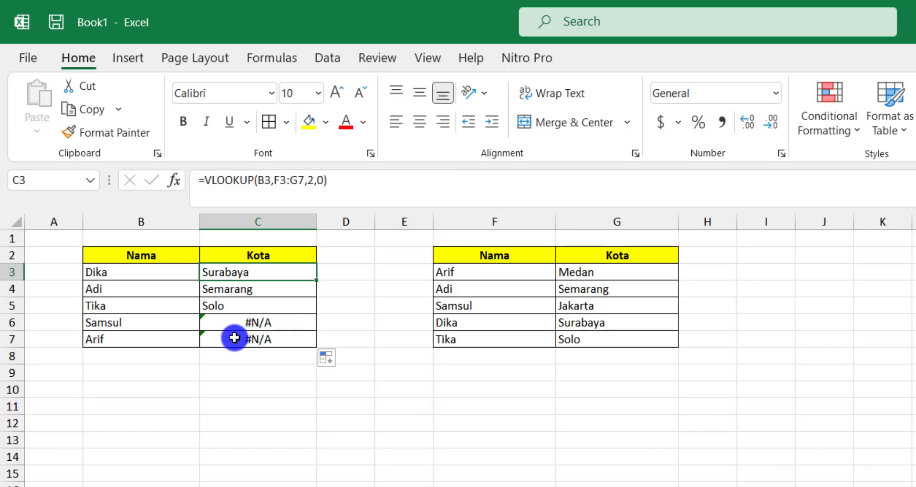
double_click(237, 324)
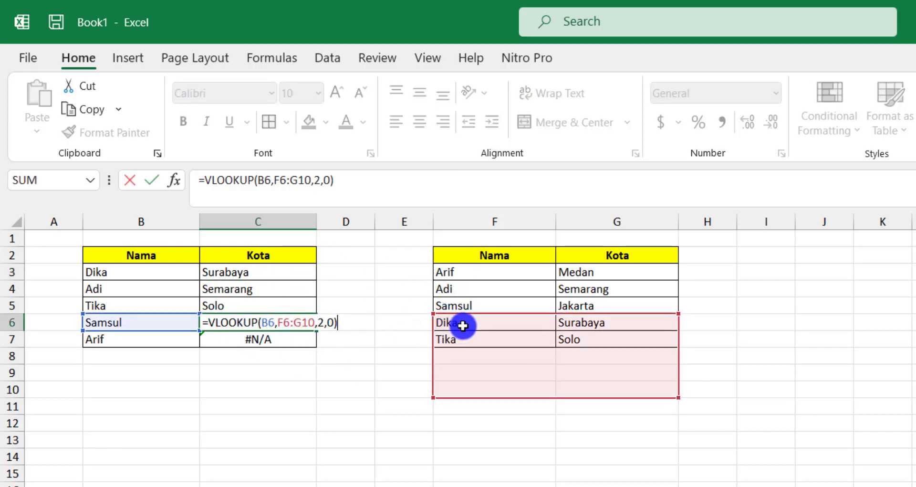
left_click(257, 272)
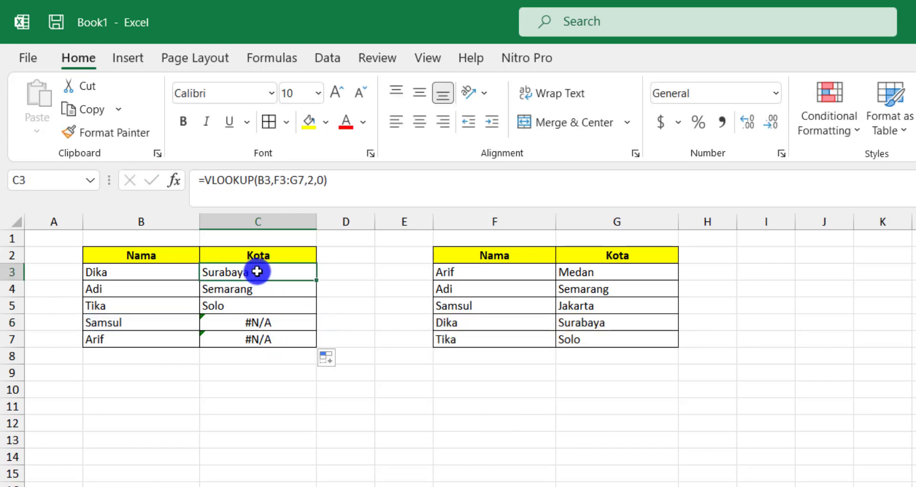
double_click(256, 272)
left_click(294, 294)
double_click(295, 293)
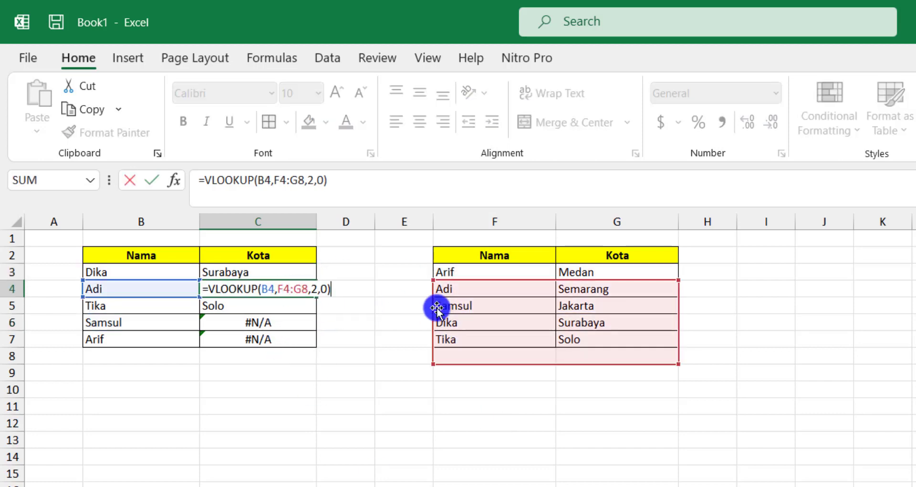
key("ctrl+Return")
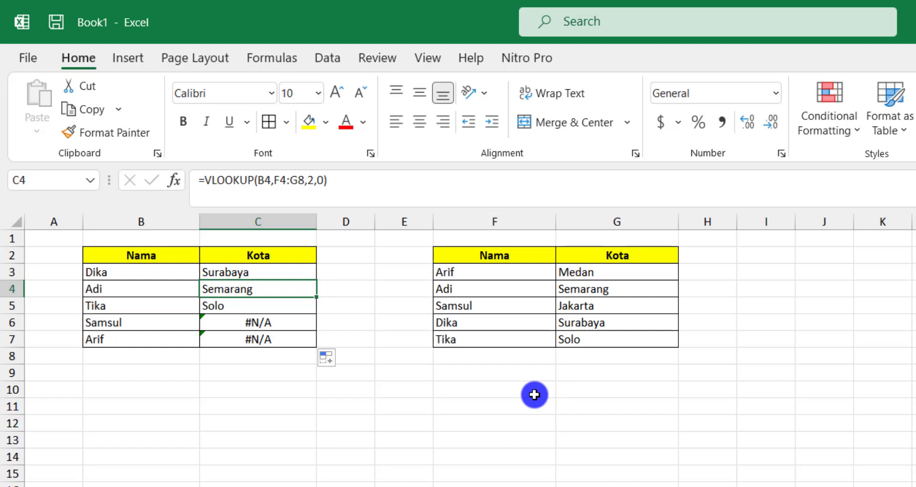
Replace the formula in C3 with =VLOOKUP(B3,$F$2:$G$7,2,0), locking the lookup range with absolute references.
left_click(232, 271)
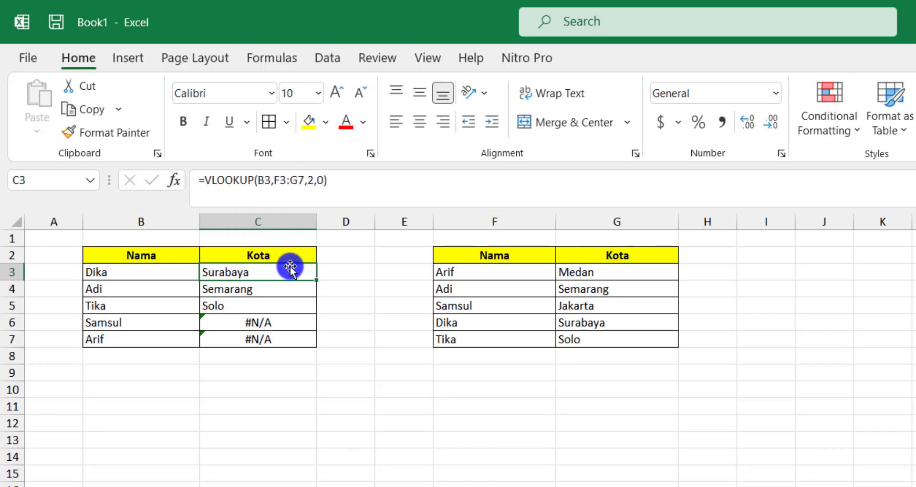
type("=VLOOKUP(")
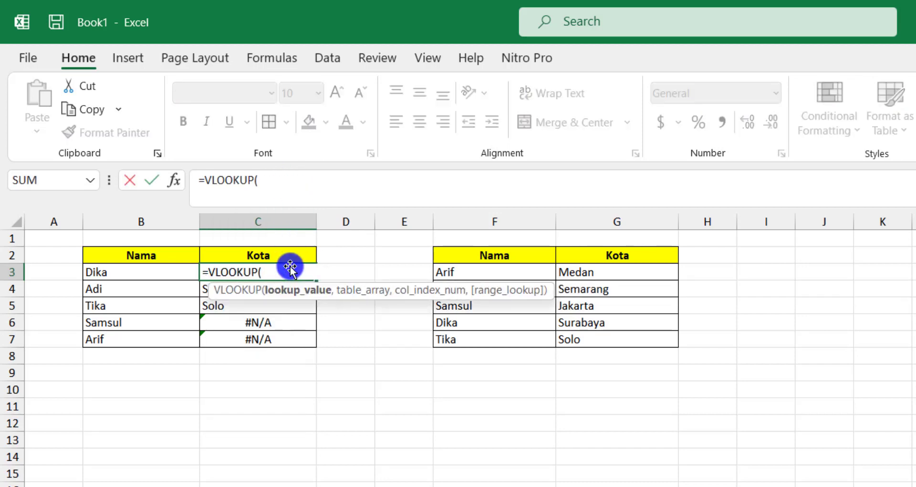
left_click(142, 272)
type(",")
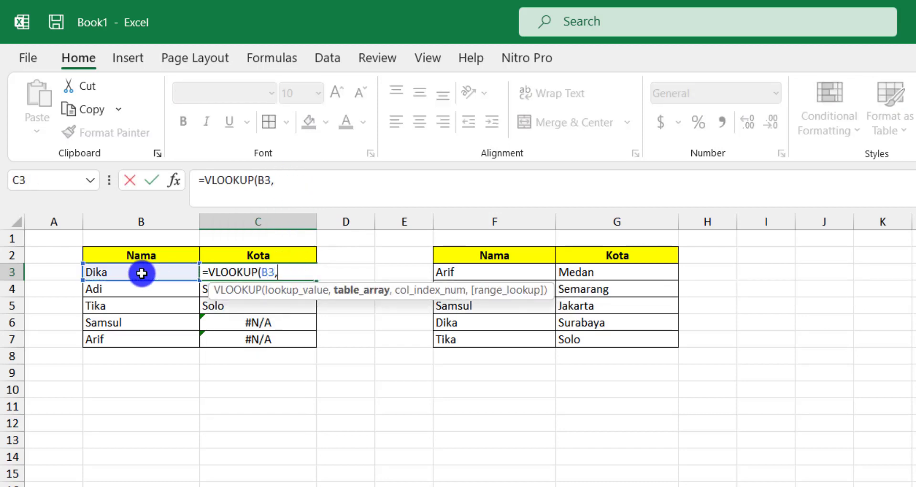
left_click_drag(472, 253, 598, 336)
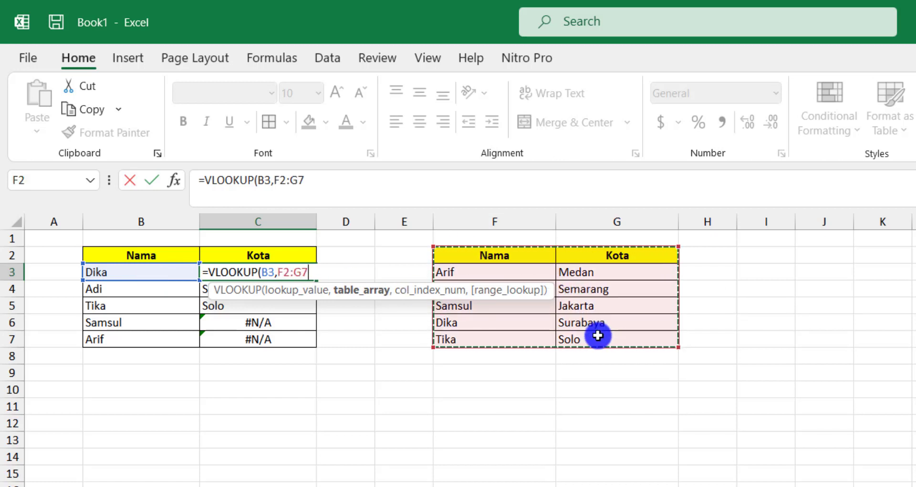
key("F4")
type(",2,0")
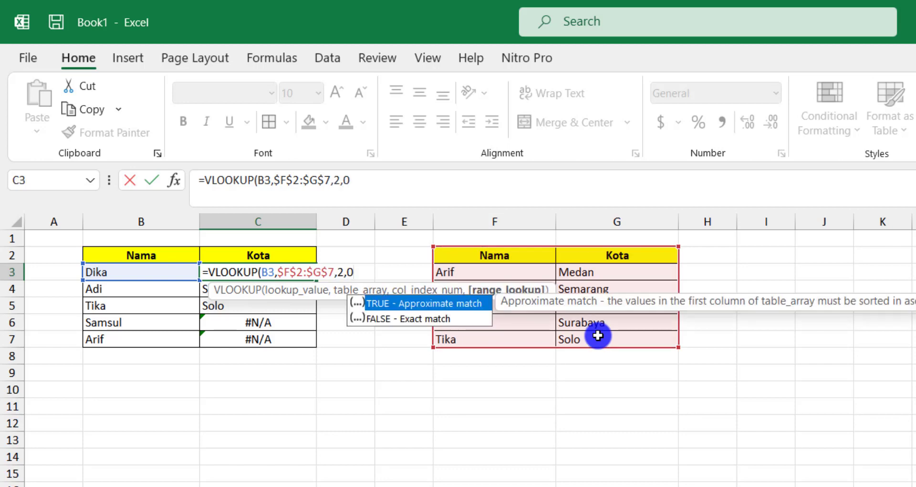
key("Return")
Fill the absolute-range VLOOKUP formula from C3 down to C7.
key("Up")
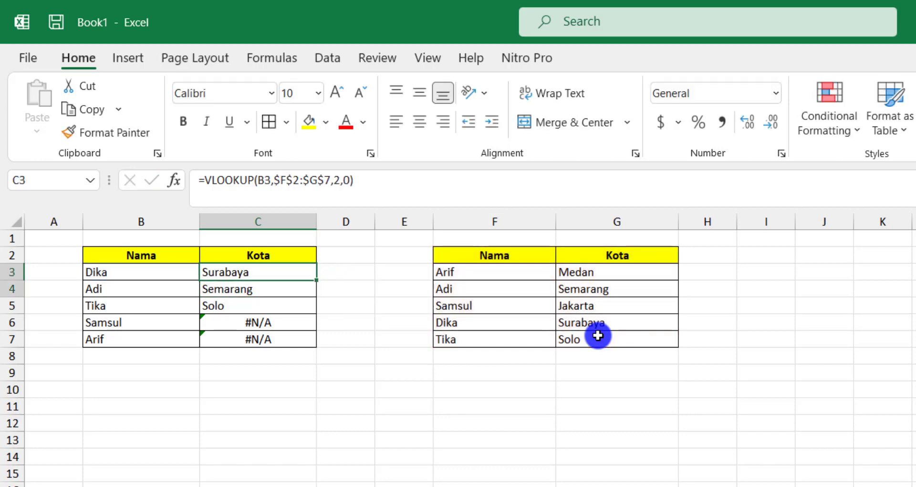
key("shift+Down")
key("shift+Down")
key("shift+Down")
key("shift+Down")
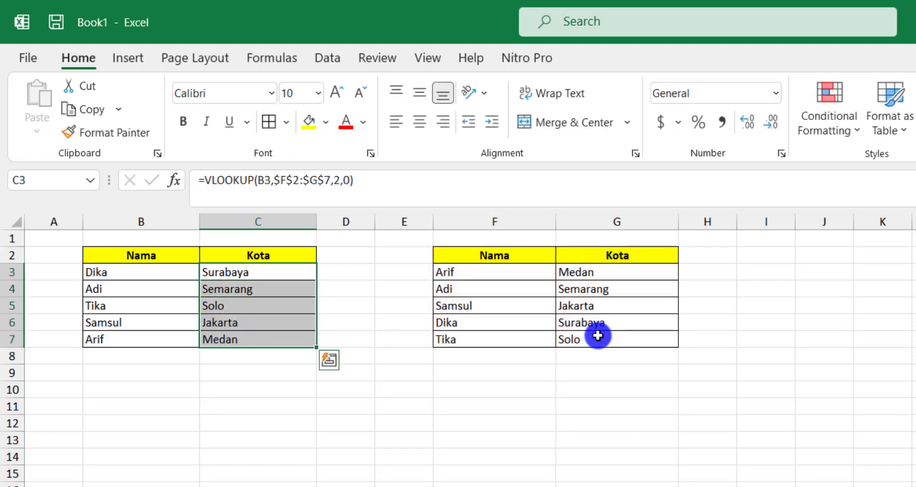
left_click(239, 295)
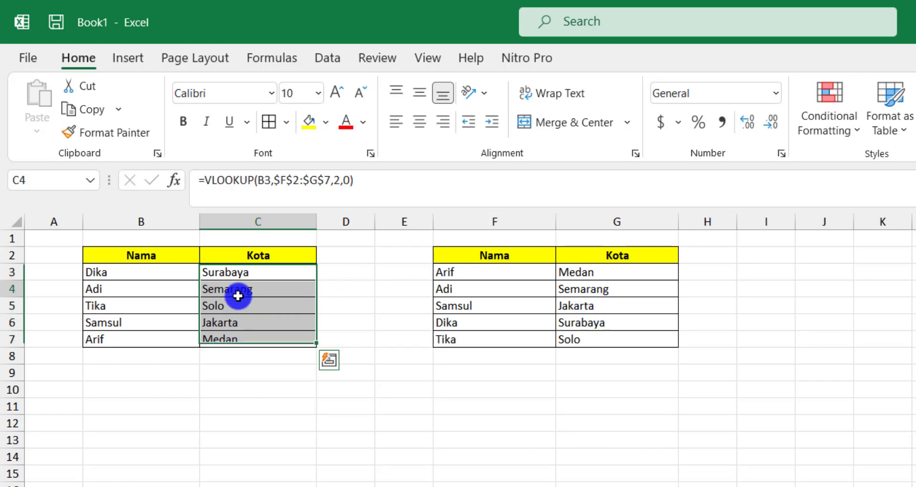
Compare the names in B3:B7 with the F:G lookup table and inspect the locked-range VLOOKUP formulas in C6 and C7.
left_click(137, 294)
left_click(135, 304)
left_click(257, 322)
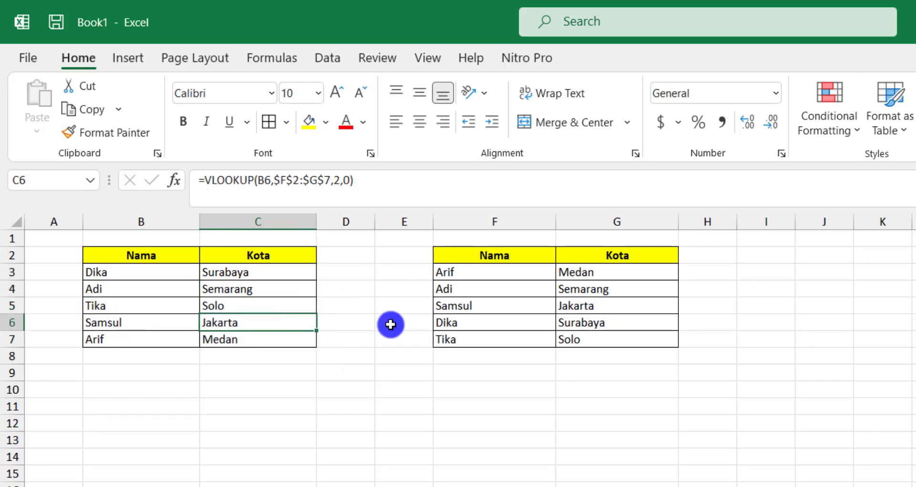
left_click_drag(144, 255, 144, 343)
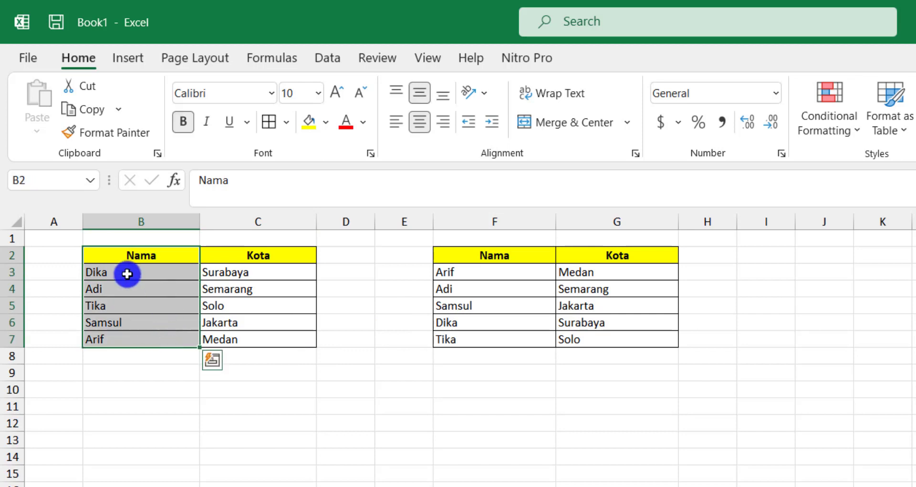
left_click(112, 290)
left_click(114, 305)
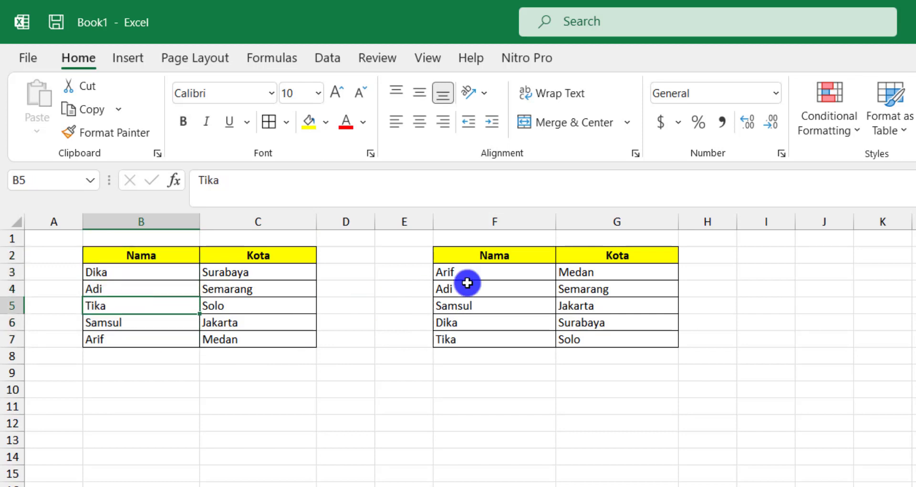
left_click(493, 273)
left_click(472, 287)
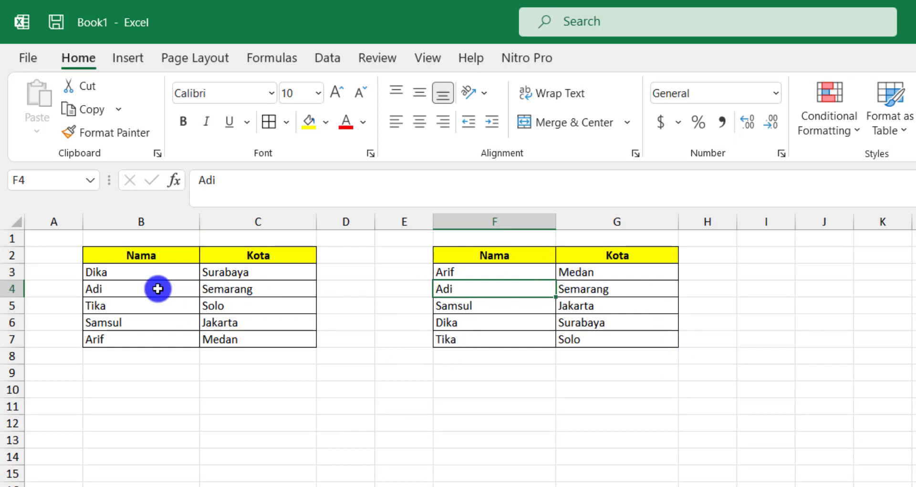
left_click_drag(137, 269, 131, 339)
left_click(258, 334)
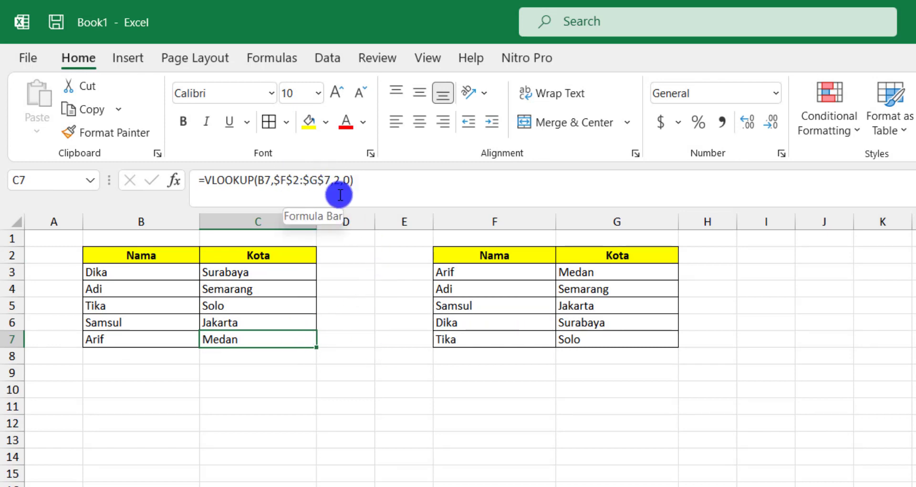
left_click(355, 272)
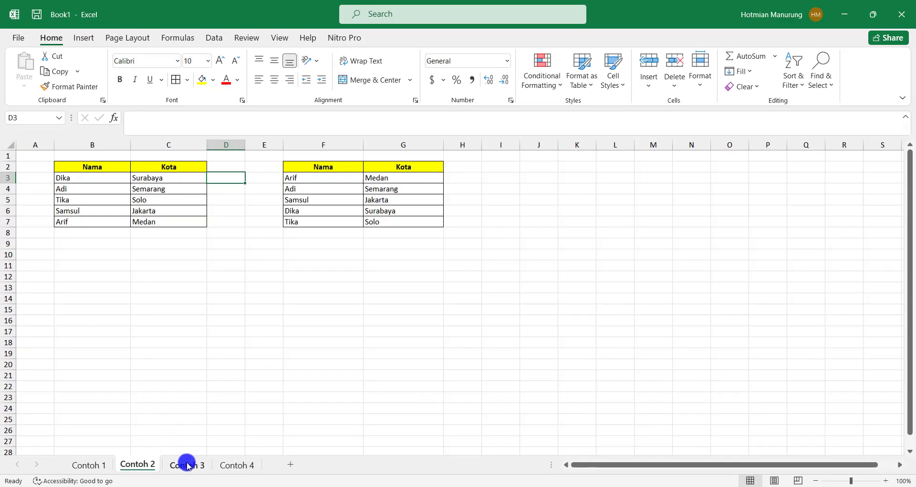
On sheet Contoh 3, enter =VLOOKUP(B3,$F$2:$G$7,2,0) in C3 and fill it down to C7.
left_click(188, 466)
left_click(156, 180)
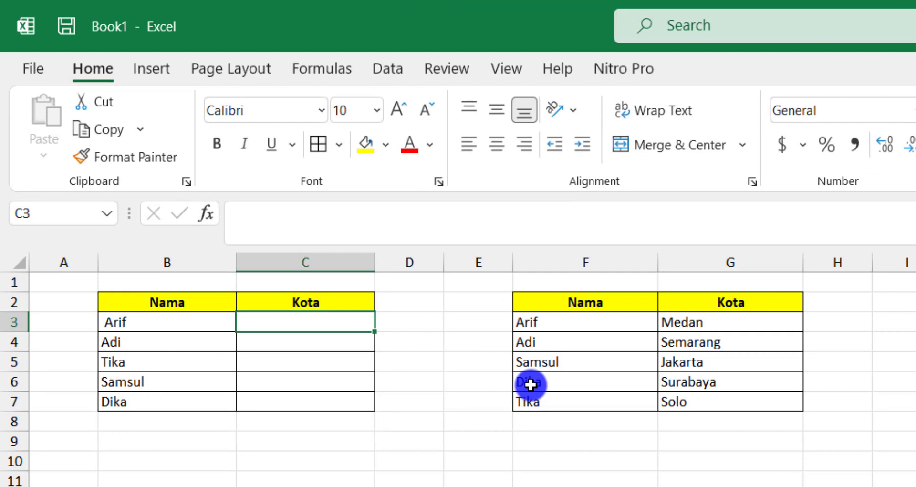
type("=vl")
key("Tab")
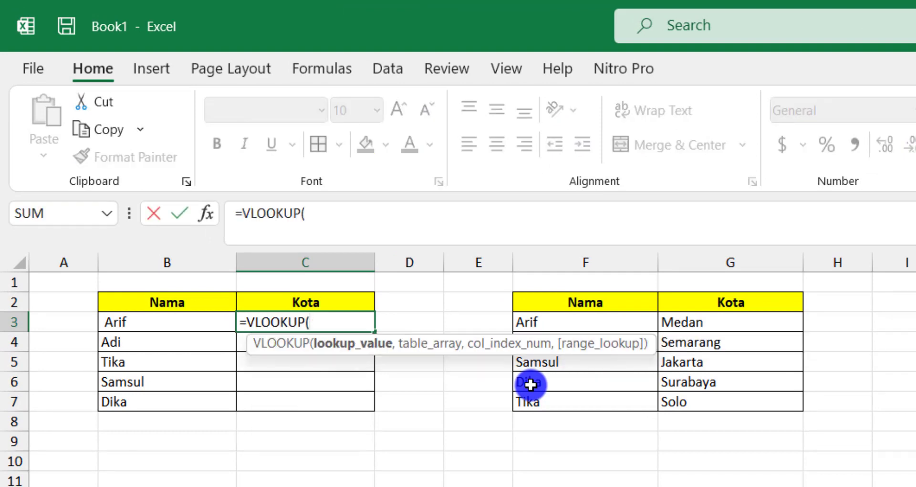
type("B3,")
left_click_drag(545, 302, 721, 409)
key("F4")
type(",2,0")
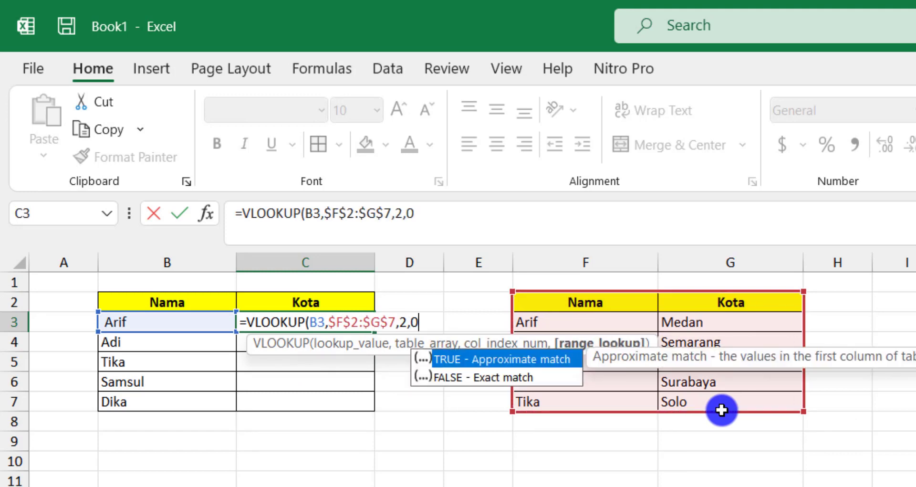
key("ctrl+Return")
left_click_drag(374, 334, 372, 406)
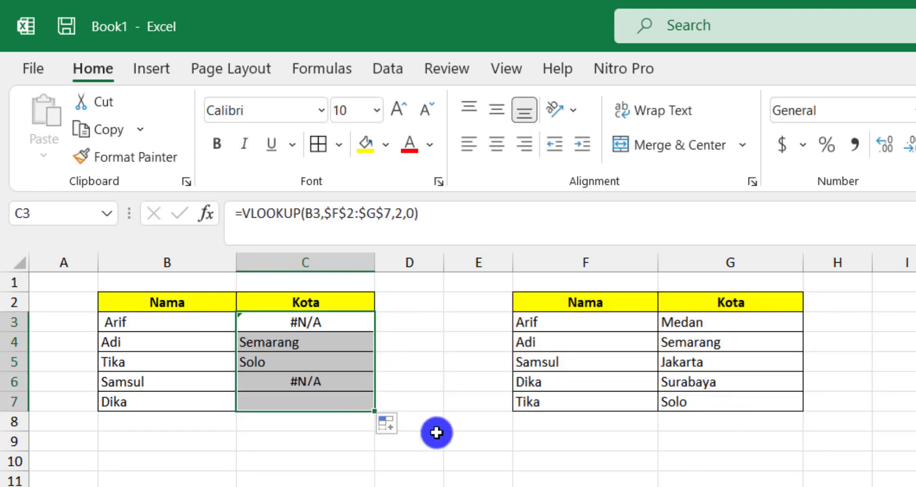
Compare the names in B6 and B3 with their lookup table entries and check both cells for leading or trailing spaces.
left_click(168, 385)
left_click(491, 359)
left_click(530, 367)
left_click(201, 387)
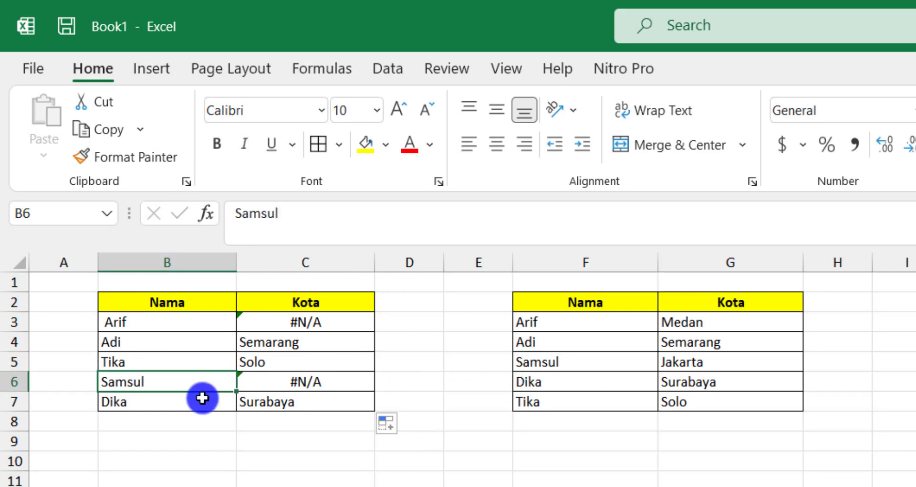
left_click(143, 323)
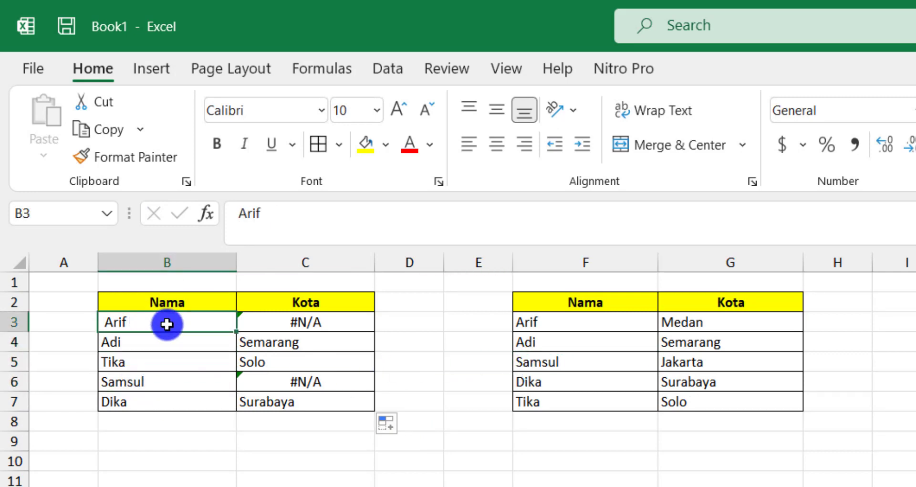
double_click(123, 321)
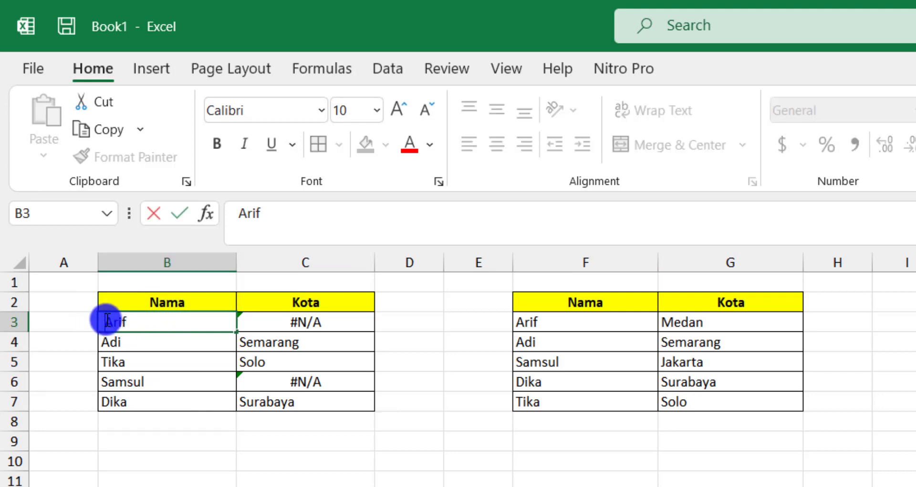
left_click(155, 383)
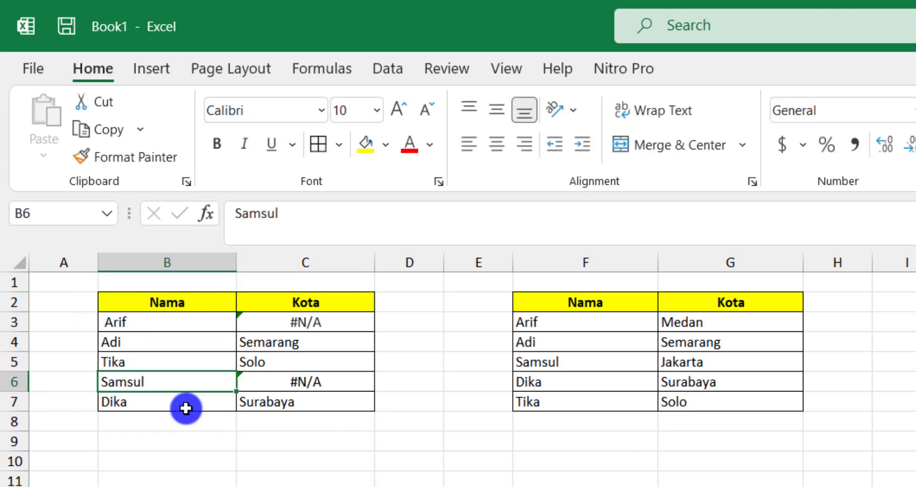
key("F2")
key("Tab")
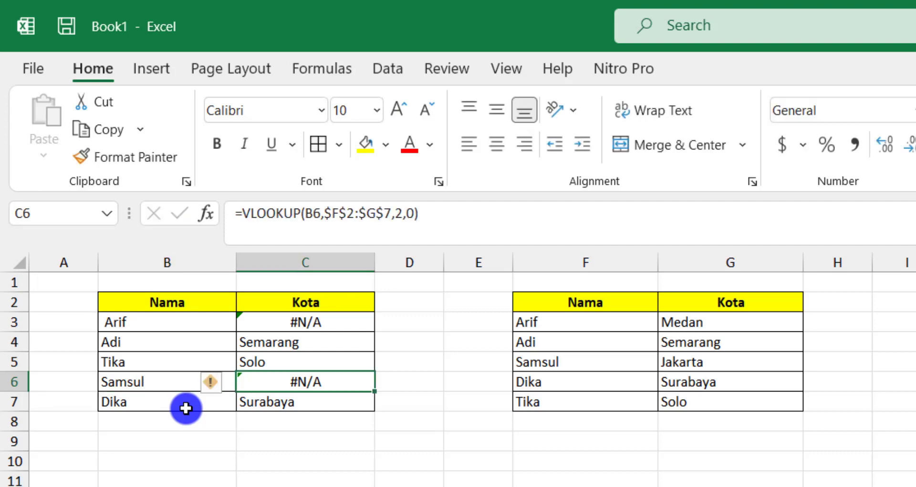
Wrap the lookup value in C3 with TRIM so the formula reads =VLOOKUP(TRIM(B3),$F$2:$G$7,2,0).
key("ctrl+Up")
key("Down")
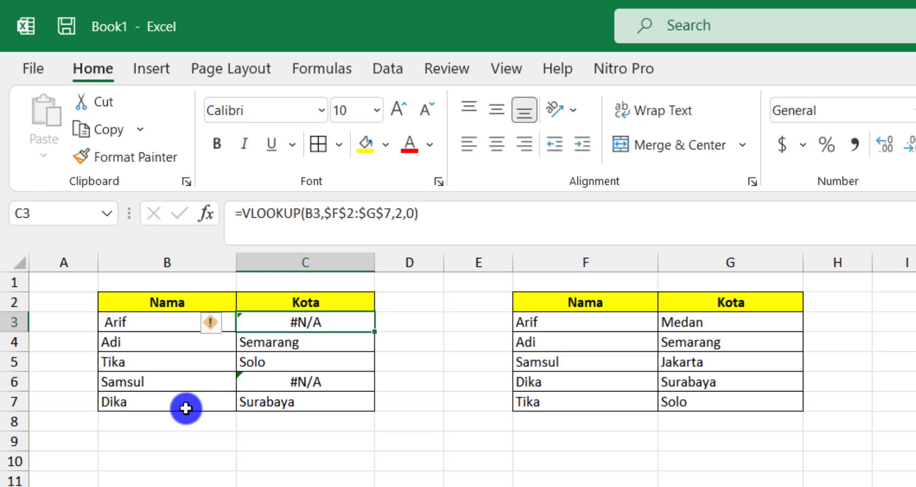
left_click(305, 213)
type("trim")
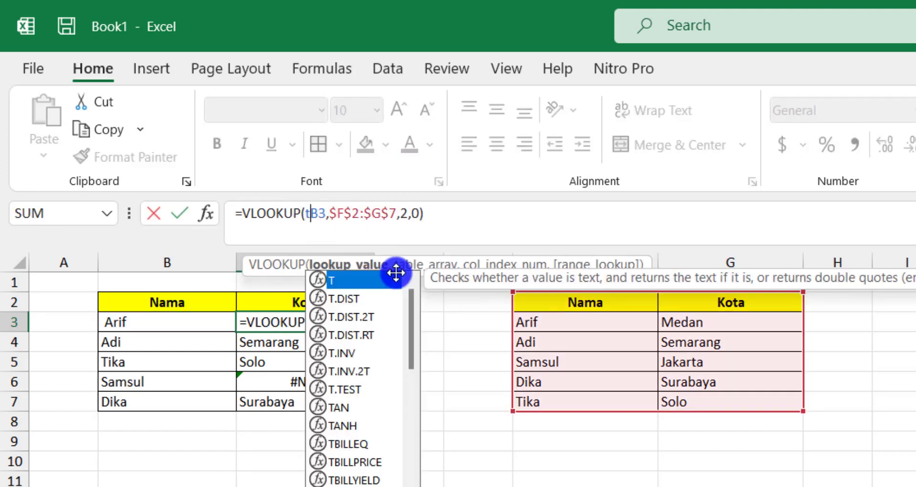
key("BackSpace")
key("BackSpace")
key("BackSpace")
key("BackSpace")
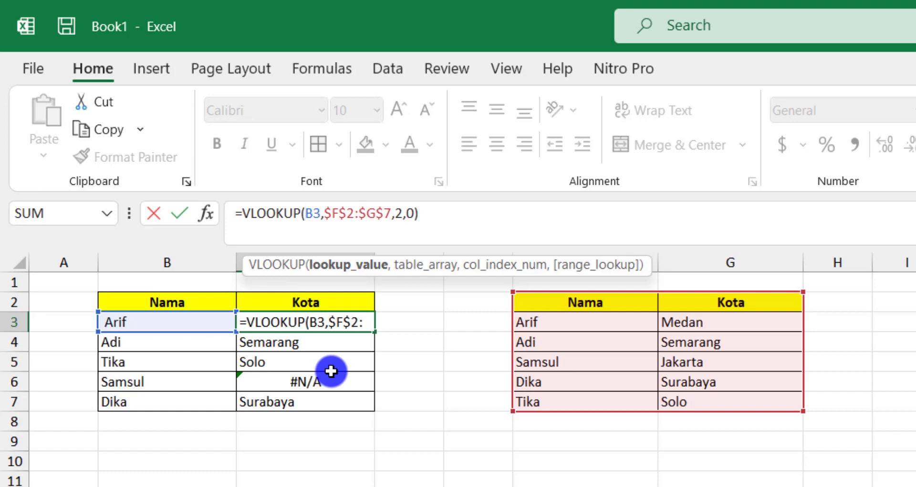
type("trim")
key("Tab")
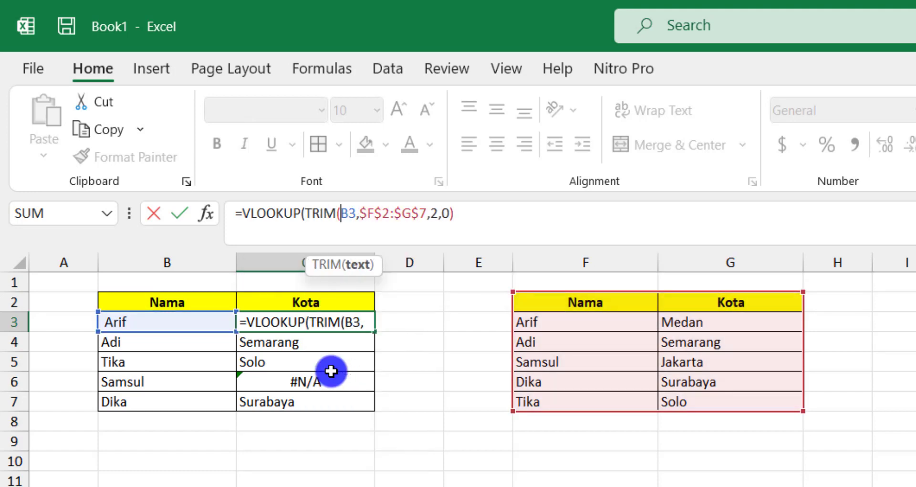
type(")")
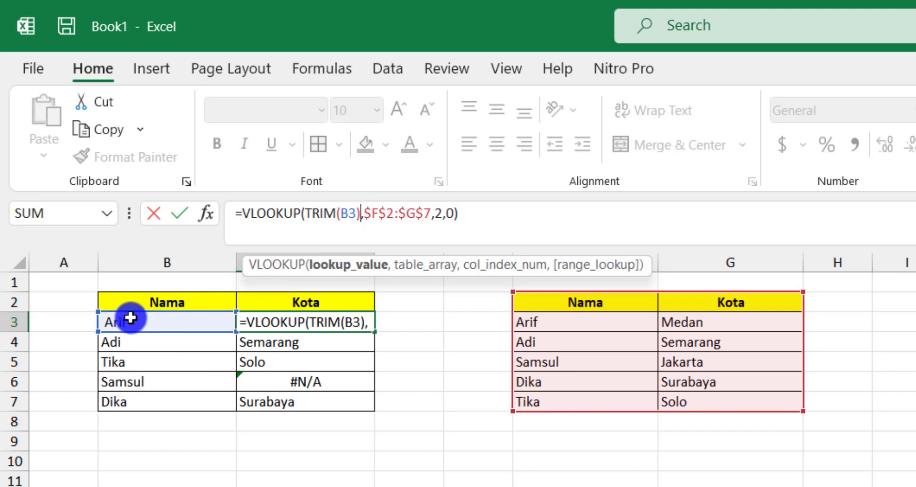
key("Return")
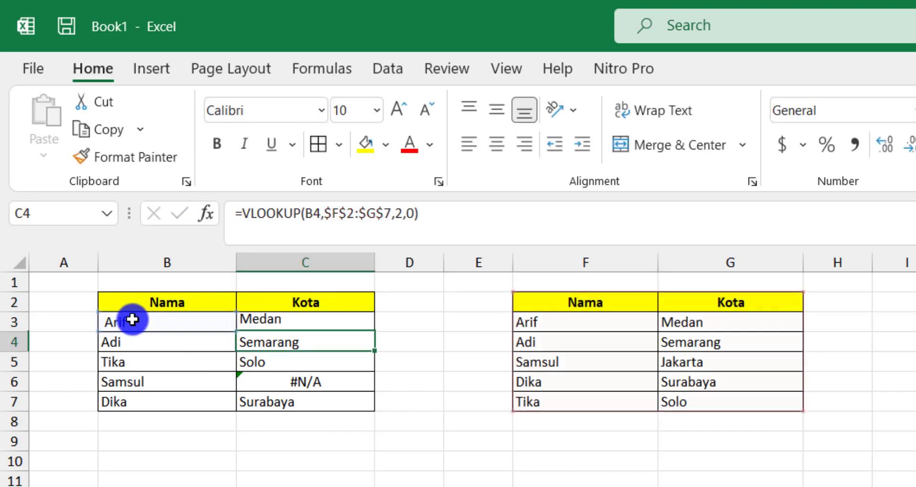
Fill the TRIM-based VLOOKUP formula from C3 down to C7.
left_click(286, 321)
left_click_drag(376, 332, 375, 411)
left_click(292, 388)
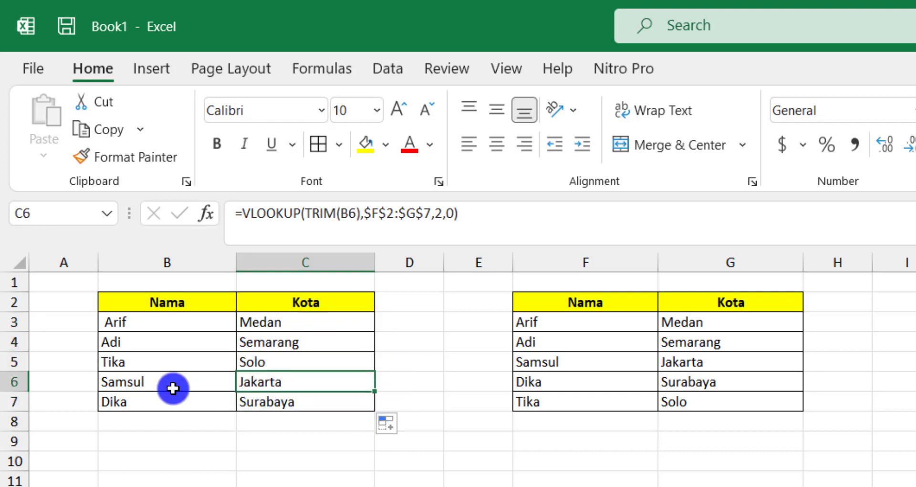
Compare the name in B6 and its Kota result with the lookup entry in F5:G5, and inspect the TRIM formula in C6.
left_click(173, 388)
left_click(267, 388)
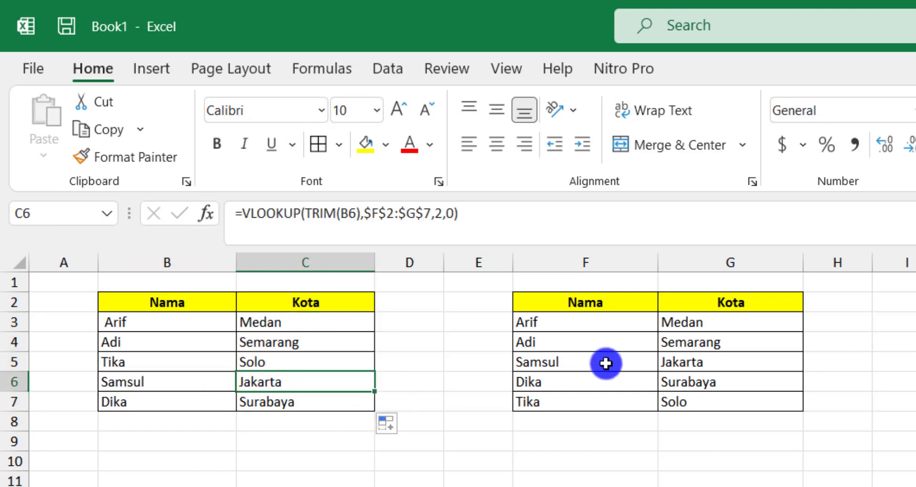
left_click(680, 361)
left_click(188, 382)
double_click(188, 382)
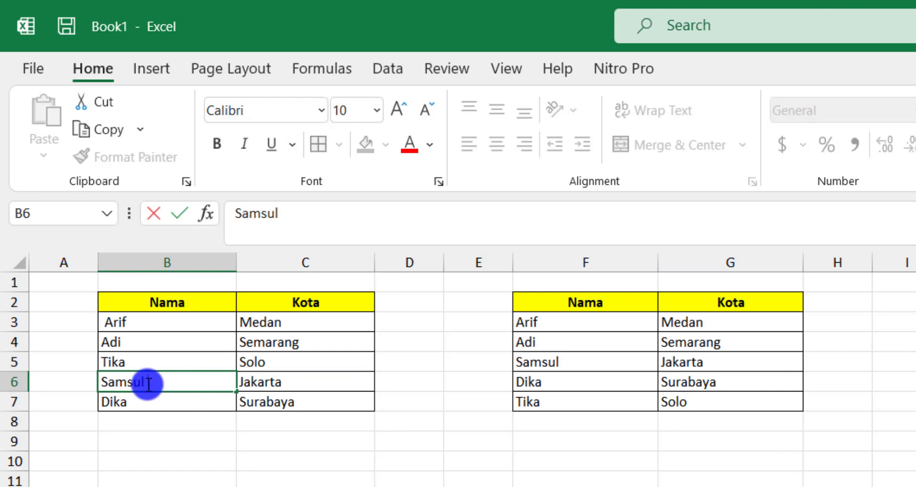
key("Escape")
left_click(292, 377)
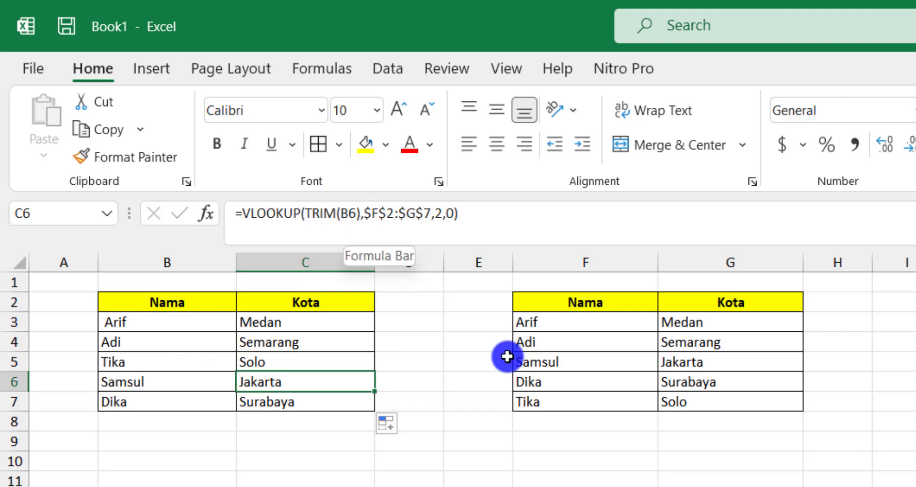
left_click(578, 356)
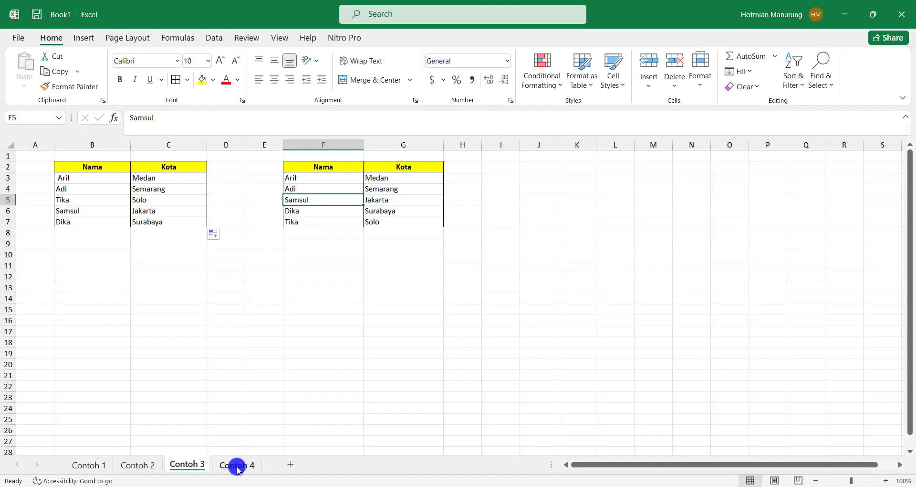
On sheet Contoh 4, enter =VLOOKUP(B3,$F$2:$G$7,2,0) in C3 of the Penjualan column.
left_click(237, 469)
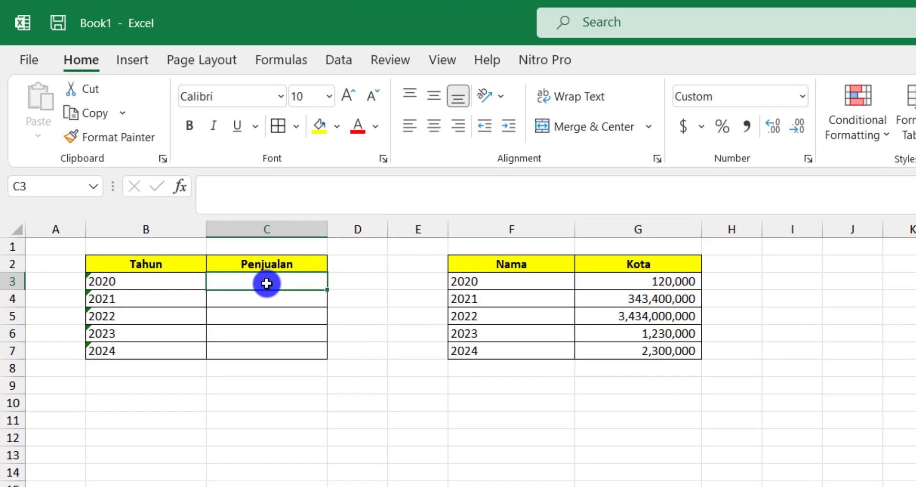
type("=vl")
key("Tab")
key("Left")
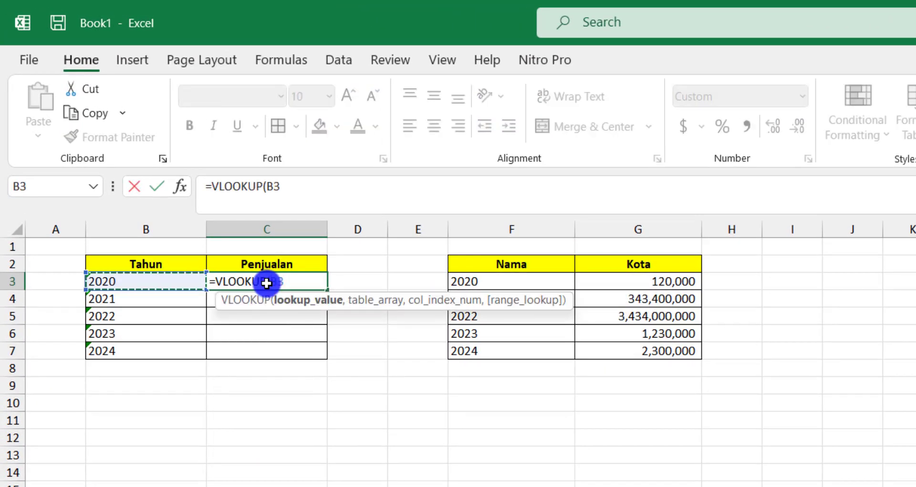
type(",")
key("Right")
key("Right")
key("Right")
key("Up")
key("shift+Right")
key("shift+Down")
key("shift+Down")
key("shift+Down")
key("shift+Down")
key("shift+Down")
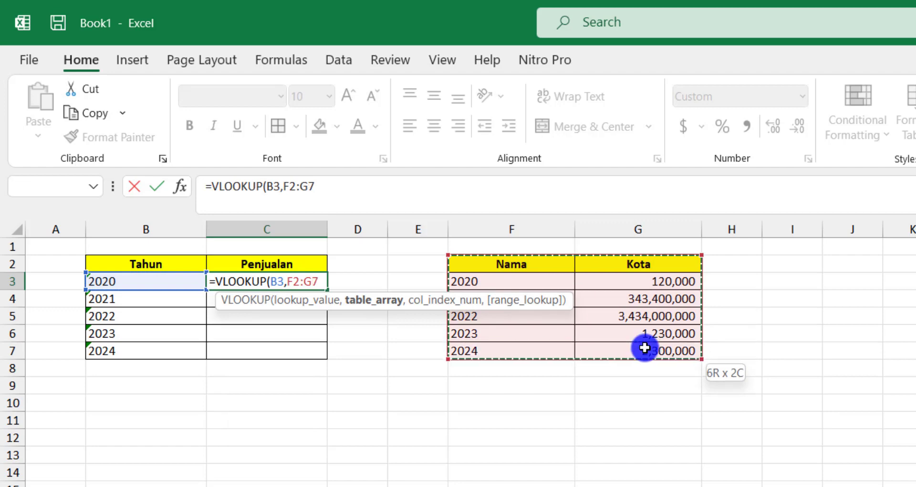
key("F4")
type(",2,0")
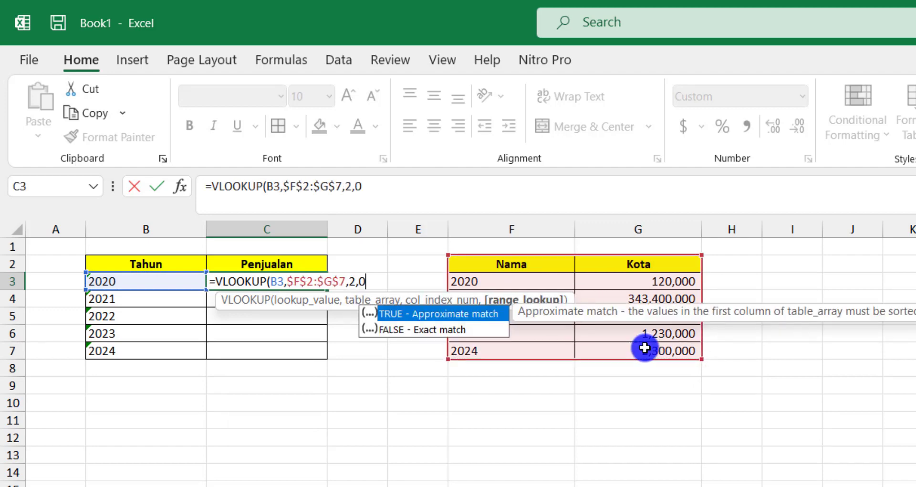
key("Return")
Fill the VLOOKUP formula from C3 down through C7 in the Penjualan column.
key("Down")
key("Down")
key("Down")
key("Right")
key("shift+Up")
key("shift+Up")
key("shift+Up")
key("shift+Up")
key("ctrl+d")
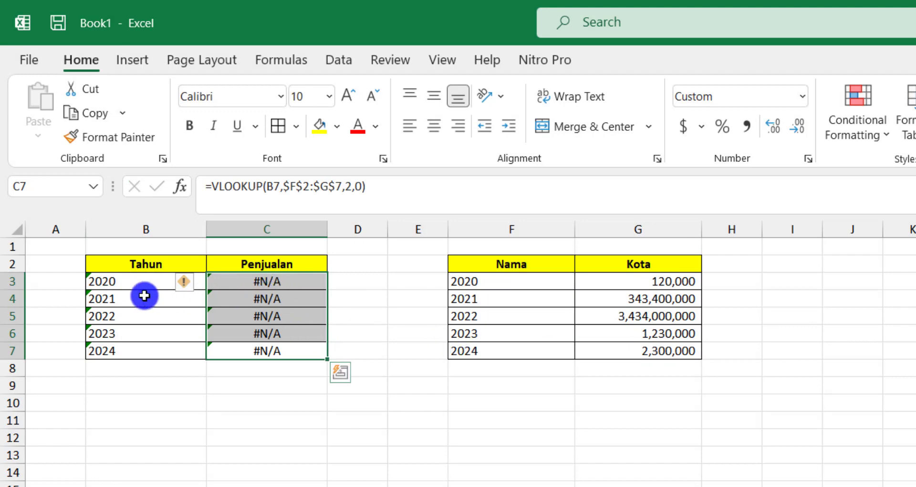
Compare how the years in B3:B7 are stored with the year in F3 of the lookup table.
left_click(120, 287)
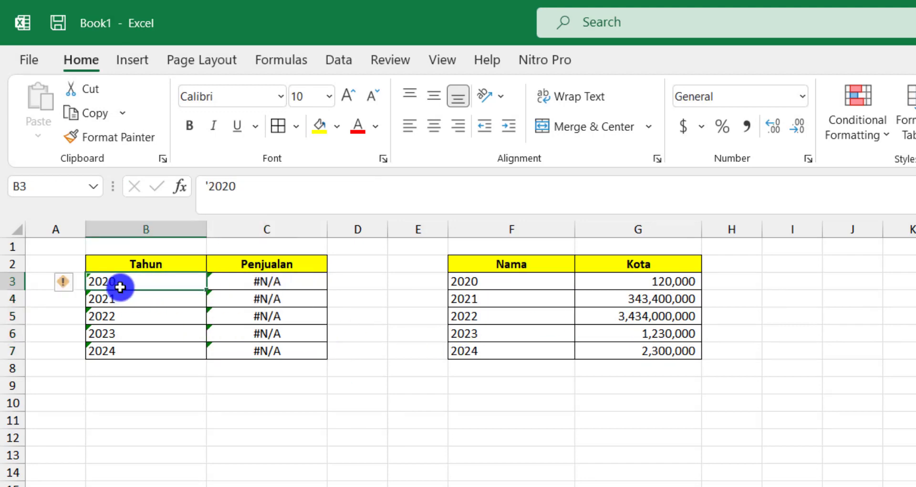
left_click(505, 281)
left_click(374, 343)
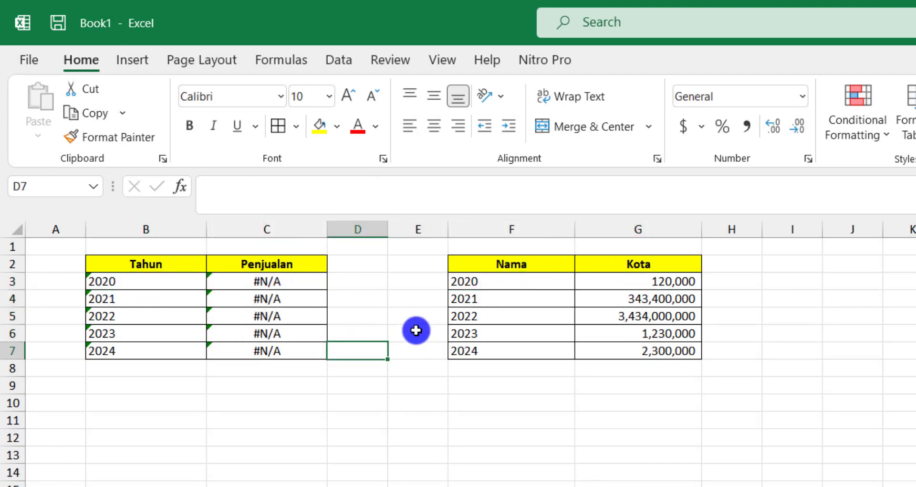
left_click_drag(148, 283, 149, 349)
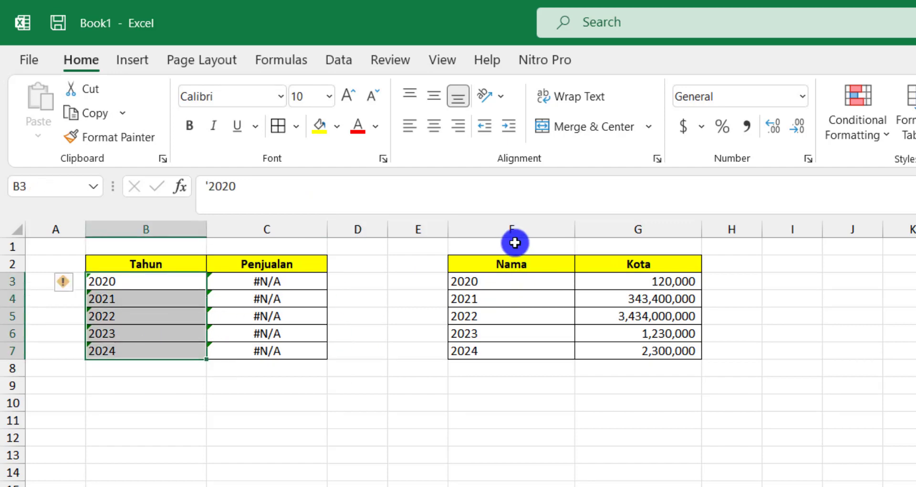
Change the lookup table's header in F2 to Tahun.
left_click(511, 266)
type("Tahun")
left_click(401, 385)
Check how the year in B3 is stored against the years in the lookup table's Tahun column.
left_click(160, 285)
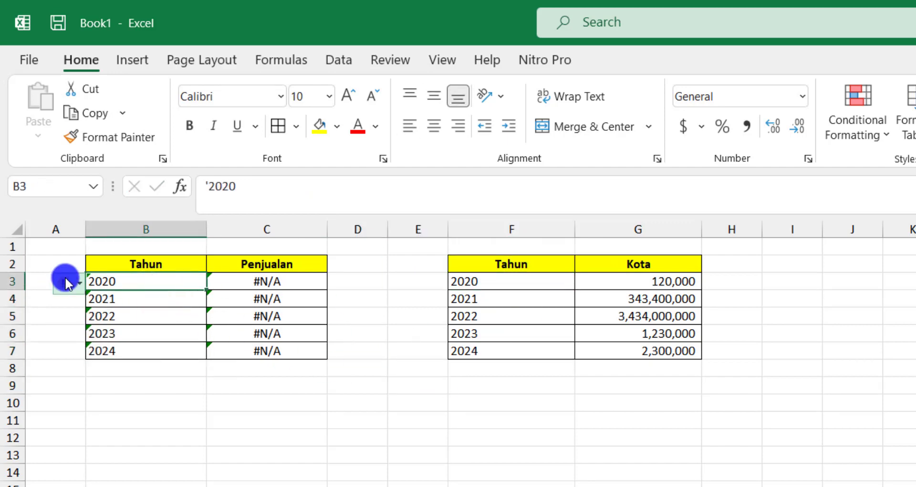
left_click_drag(470, 282, 494, 333)
left_click(494, 333)
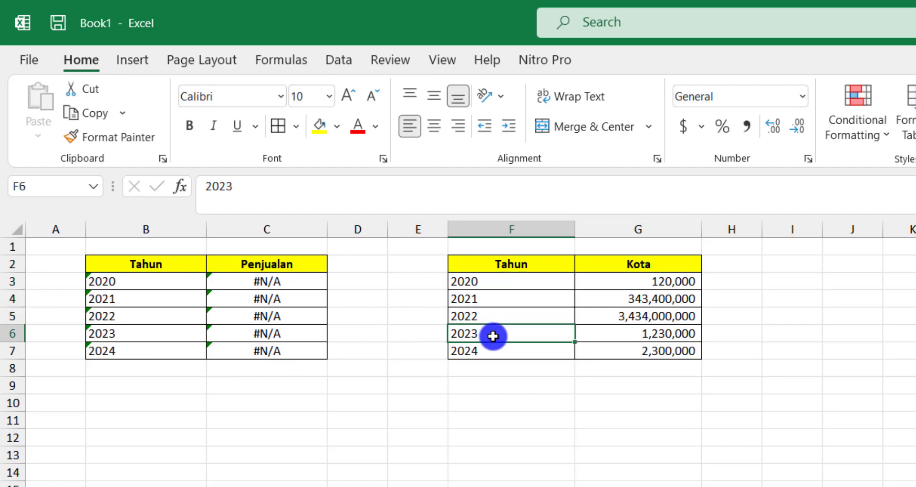
left_click(299, 384)
Try converting the text years in B3:B7 to numbers through the cells' error-checking options, and undo the conversion.
left_click_drag(164, 284, 158, 351)
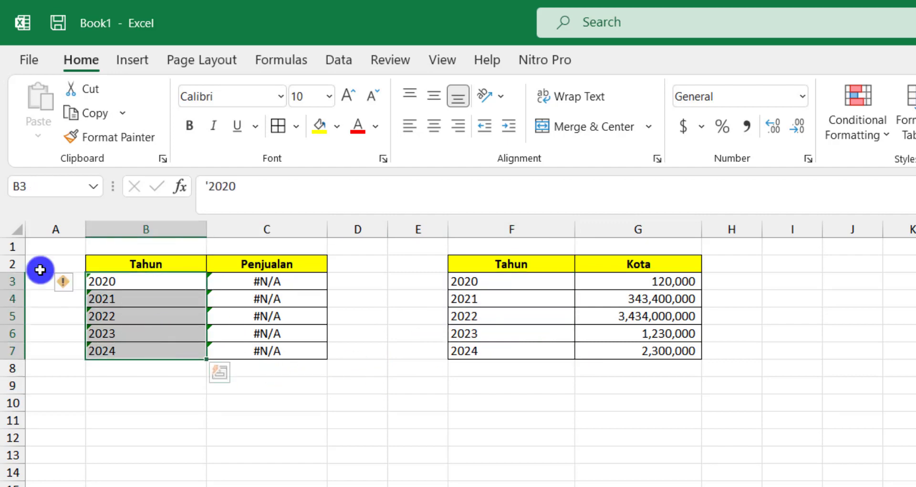
left_click(62, 287)
left_click(98, 328)
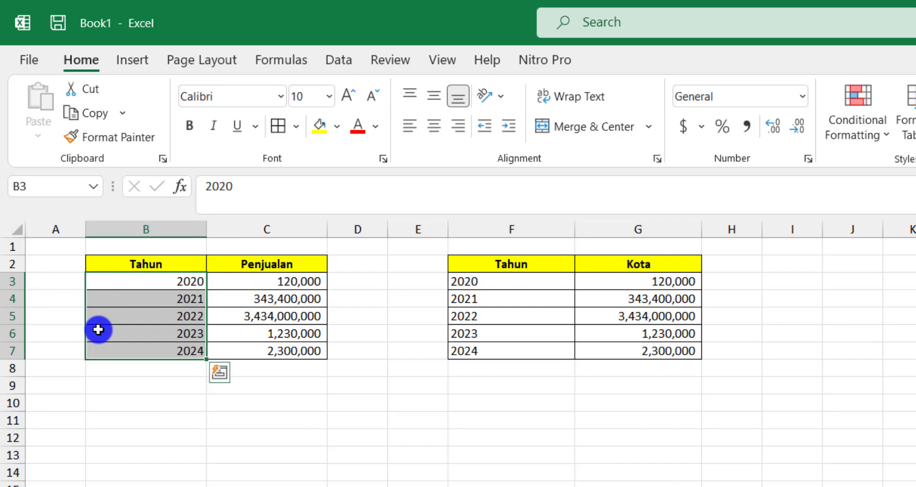
key("ctrl+z")
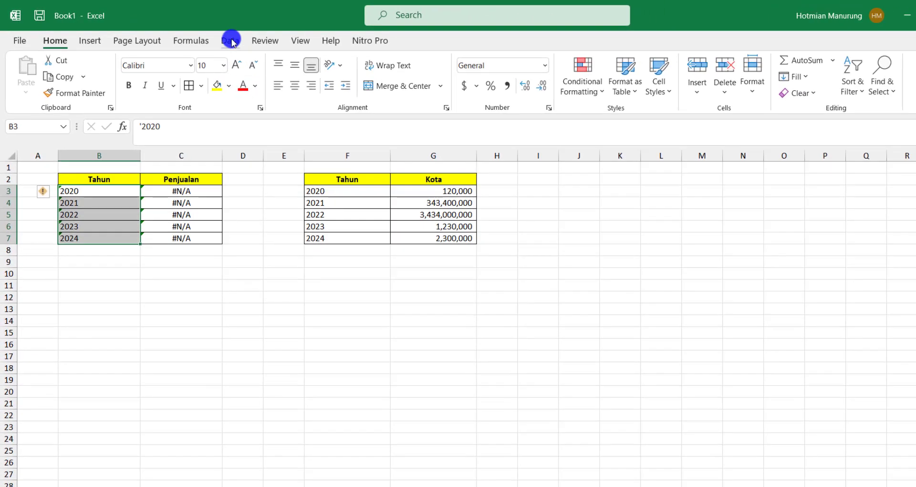
Convert the text years in B3:B7 to numbers using Text to Columns.
left_click(232, 42)
left_click(520, 81)
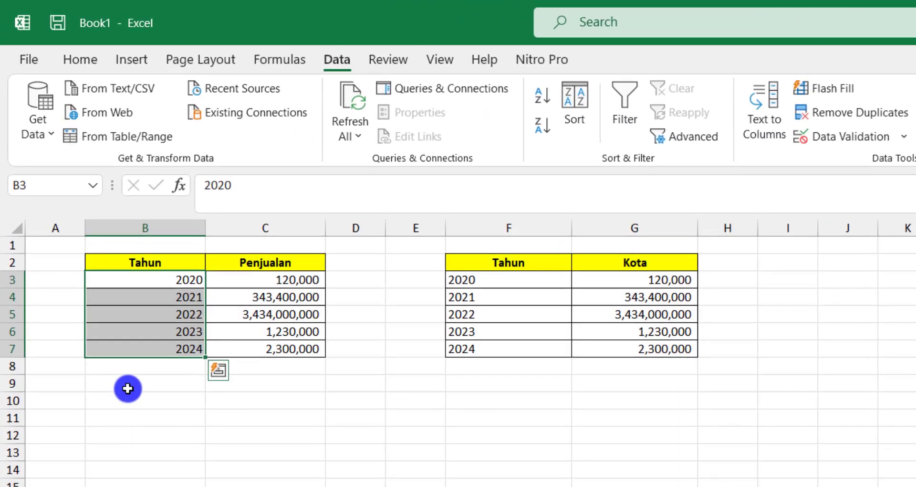
Compare the converted year in B3 with the matching year in F3 of the lookup table.
left_click_drag(513, 285, 514, 348)
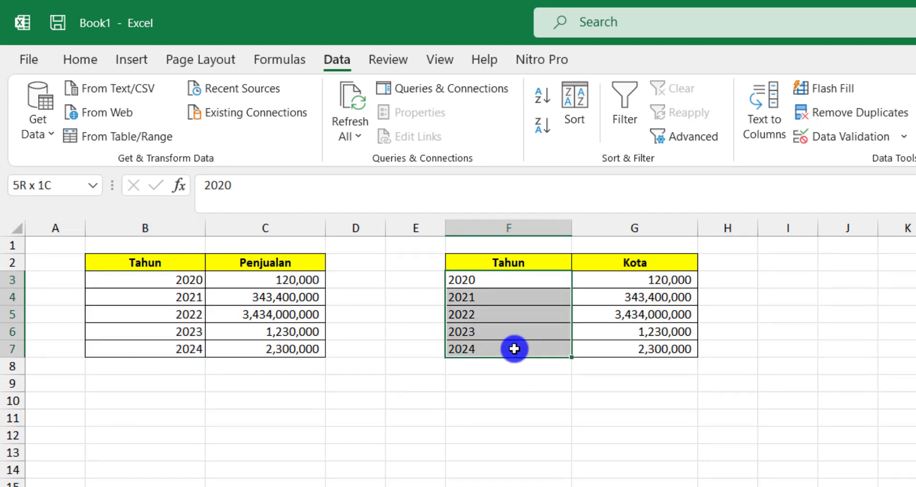
left_click(512, 279)
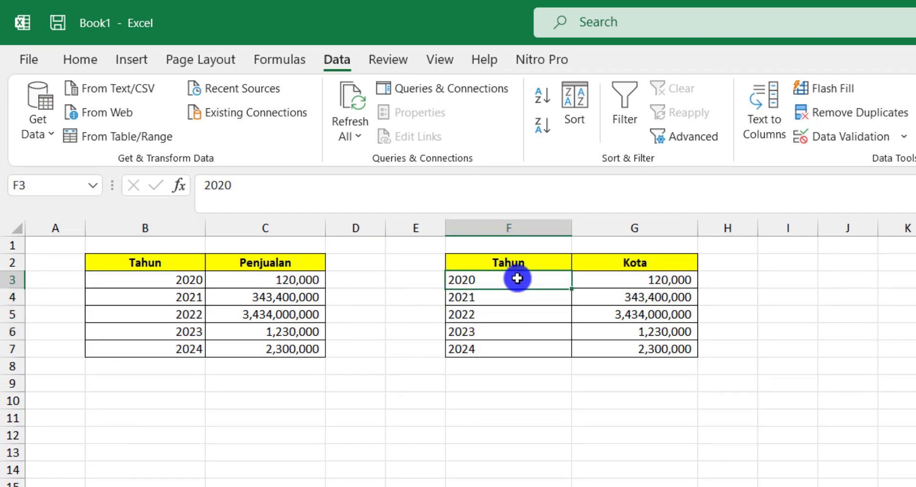
left_click(159, 281)
left_click(493, 281)
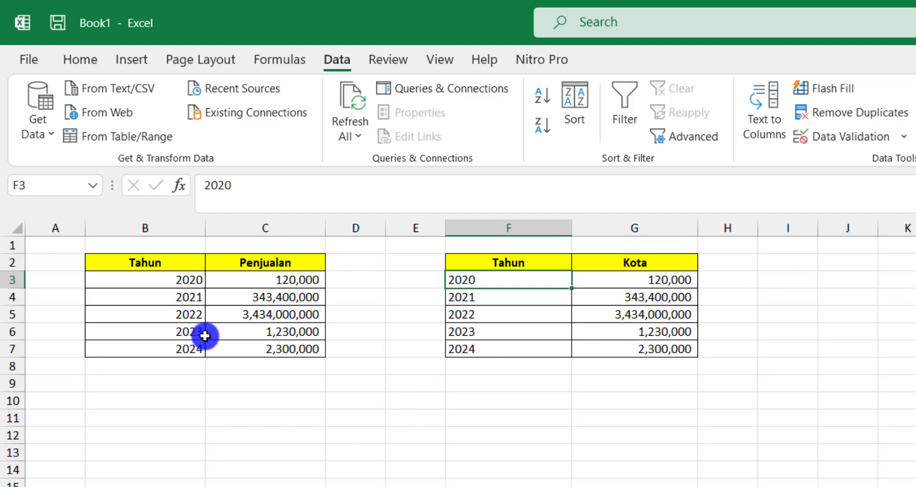
Center the years in B3:B7 horizontally.
left_click_drag(186, 281, 163, 343)
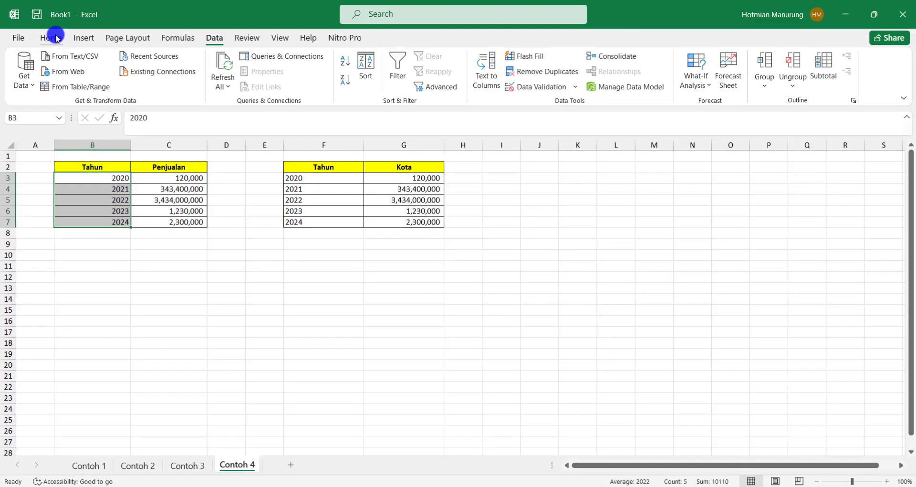
left_click(55, 38)
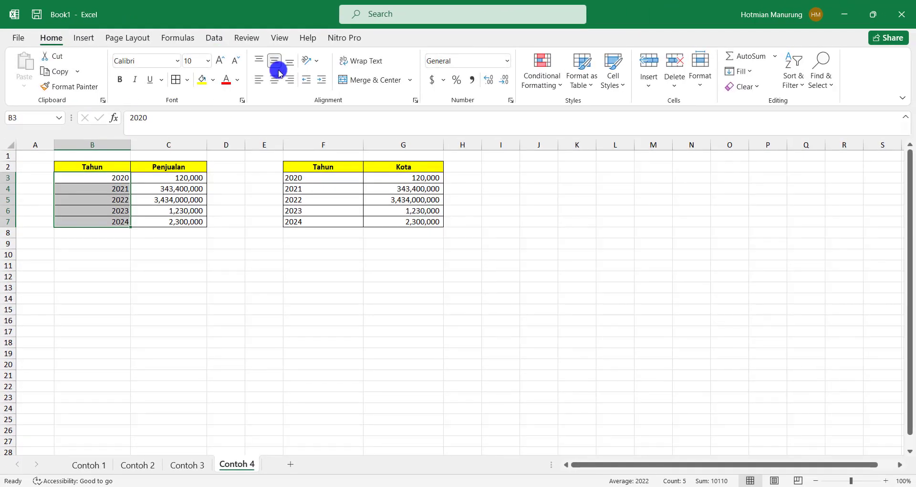
left_click(275, 80)
left_click(235, 223)
left_click(177, 245)
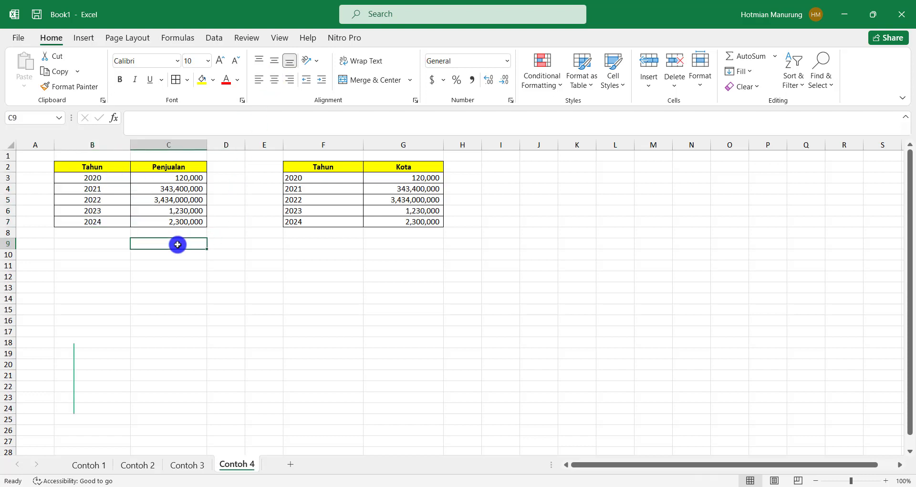